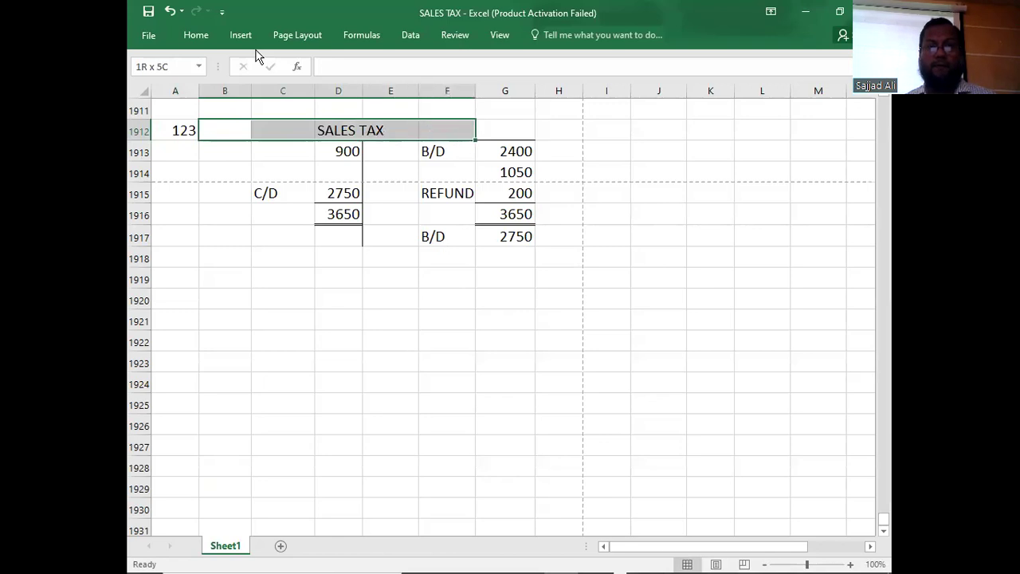
Clear the contents of the copied T-account for question 123, keeping its borders, and title it A/R in D1912
{"action": "key", "text": "Delete"}
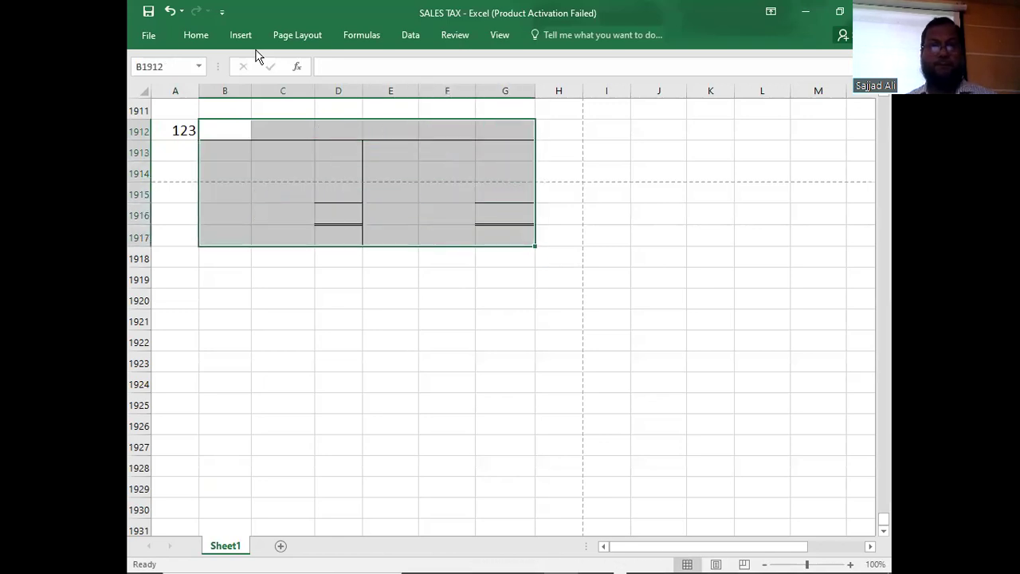
{"action": "key", "text": "Right"}
{"action": "key", "text": "Right"}
{"action": "type", "text": "A/R"}
{"action": "key", "text": "Return"}
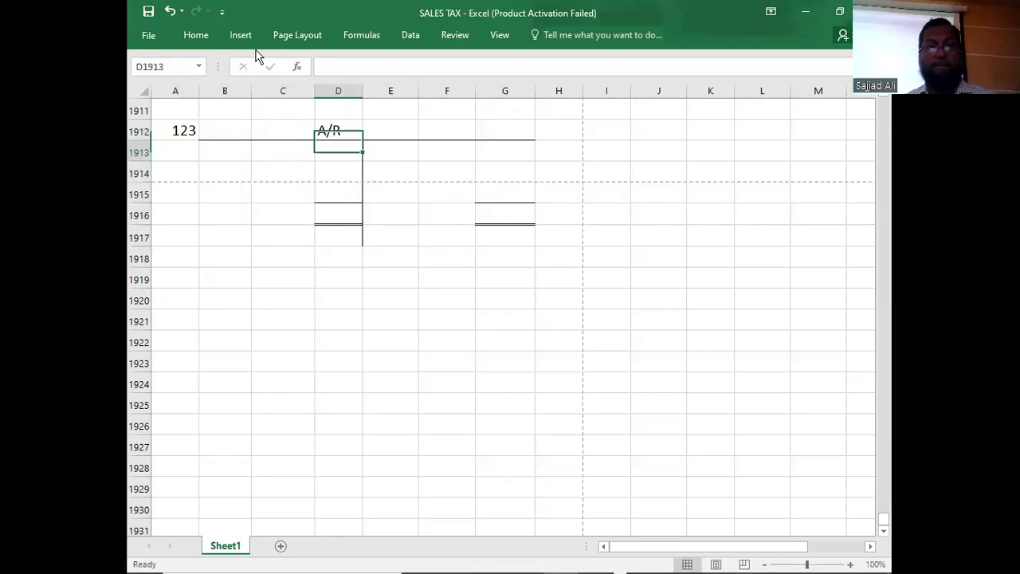
Check question 123 in the PDF and enter the opening balance B/D of 4529 on the account's debit side in row 1913
{"action": "key", "text": "Left"}
{"action": "key", "text": "alt+Tab"}
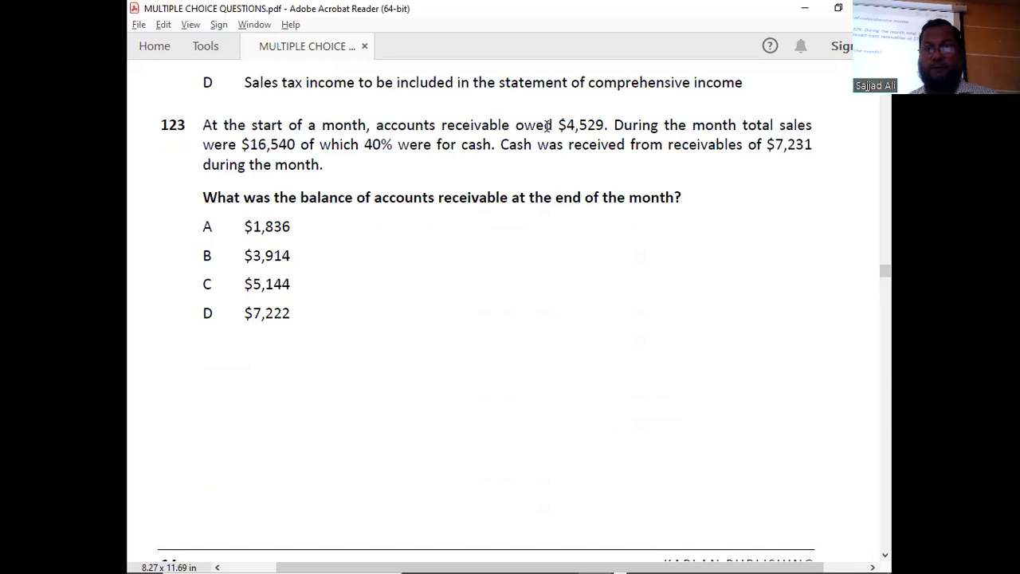
{"action": "key", "text": "alt+Tab"}
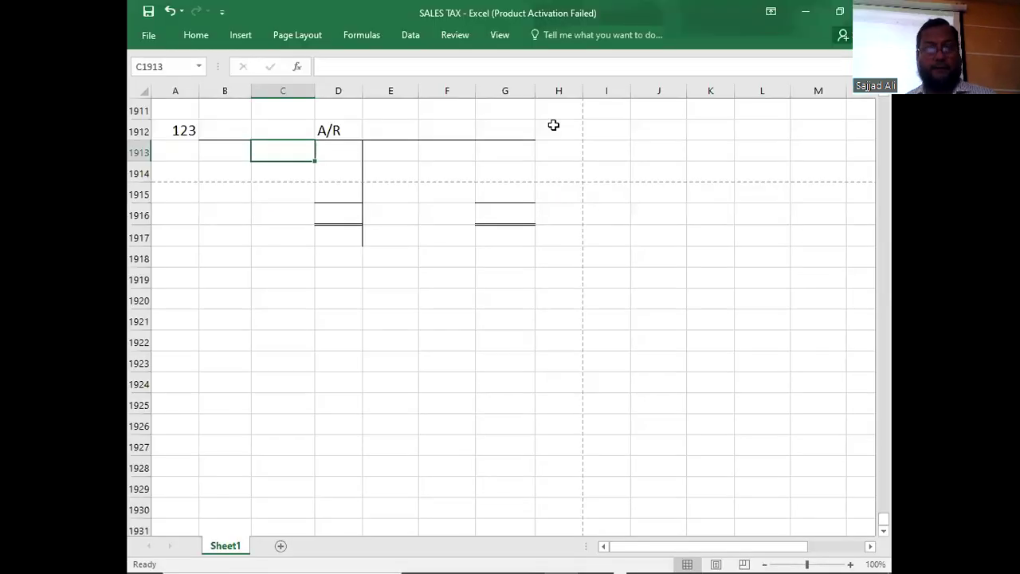
{"action": "type", "text": "B/D"}
{"action": "key", "text": "Tab"}
{"action": "type", "text": "4529"}
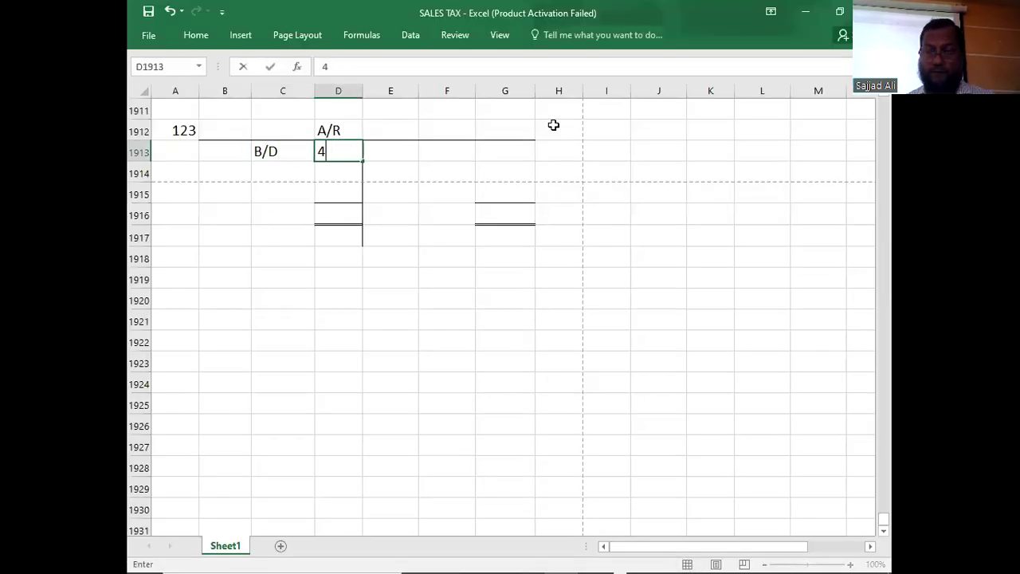
{"action": "key", "text": "Return"}
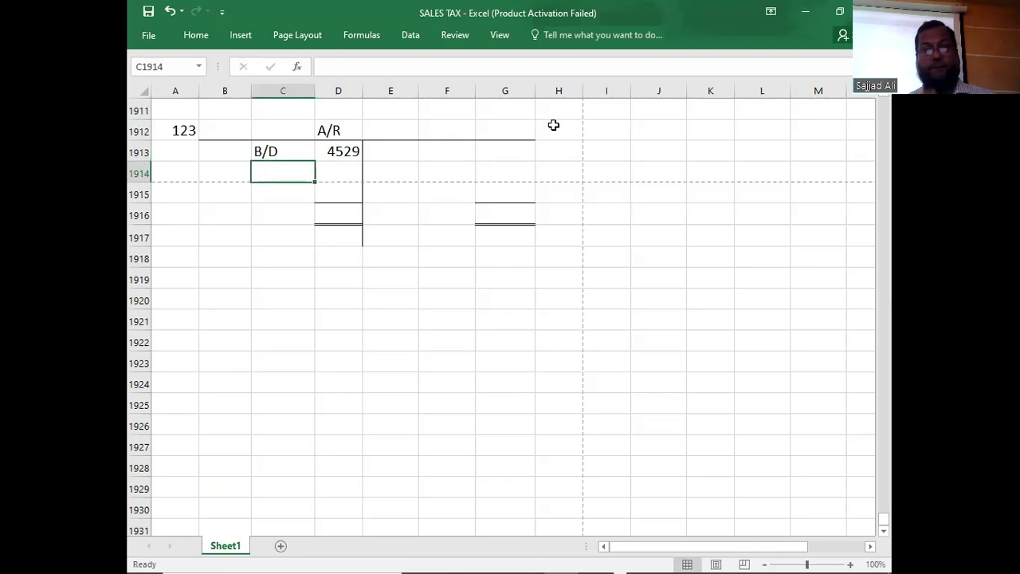
Start a sales working below the account from question 123: 16540 in G1919, 40% in F1920 and -6616 in G1920
{"action": "key", "text": "alt+Tab"}
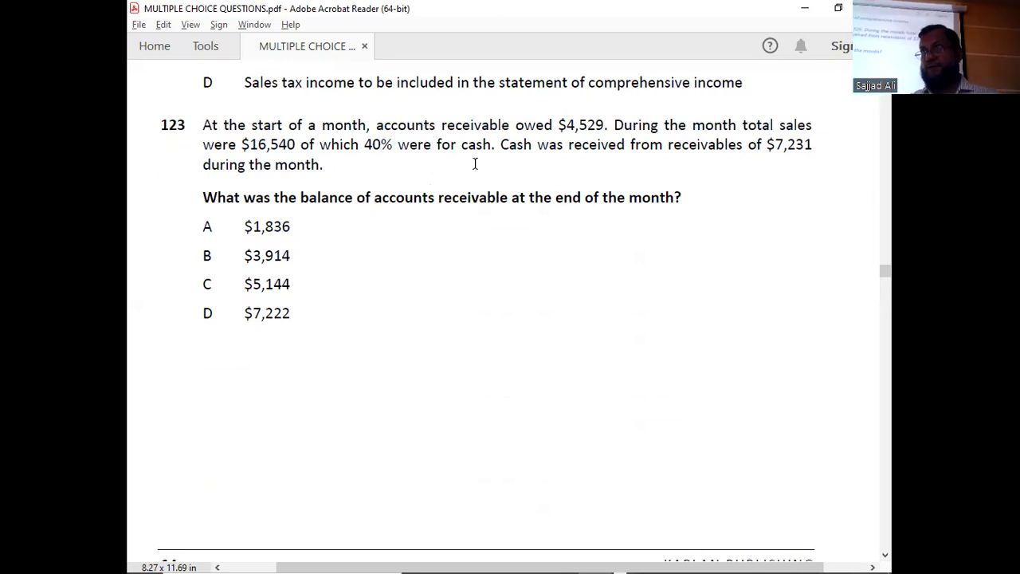
{"action": "key", "text": "alt+Tab"}
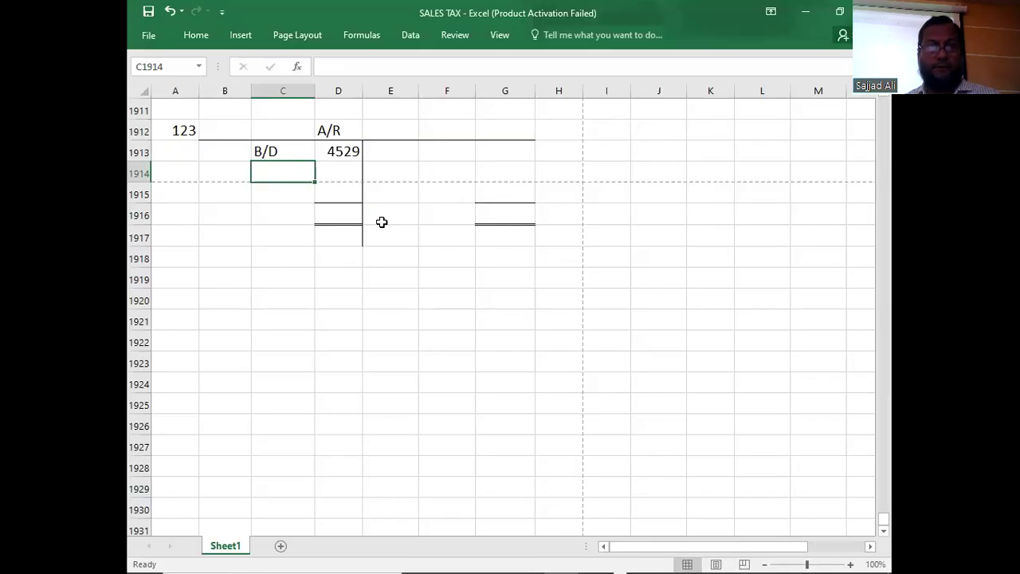
{"action": "left_click", "coordinate": [492, 281]}
{"action": "type", "text": "16540"}
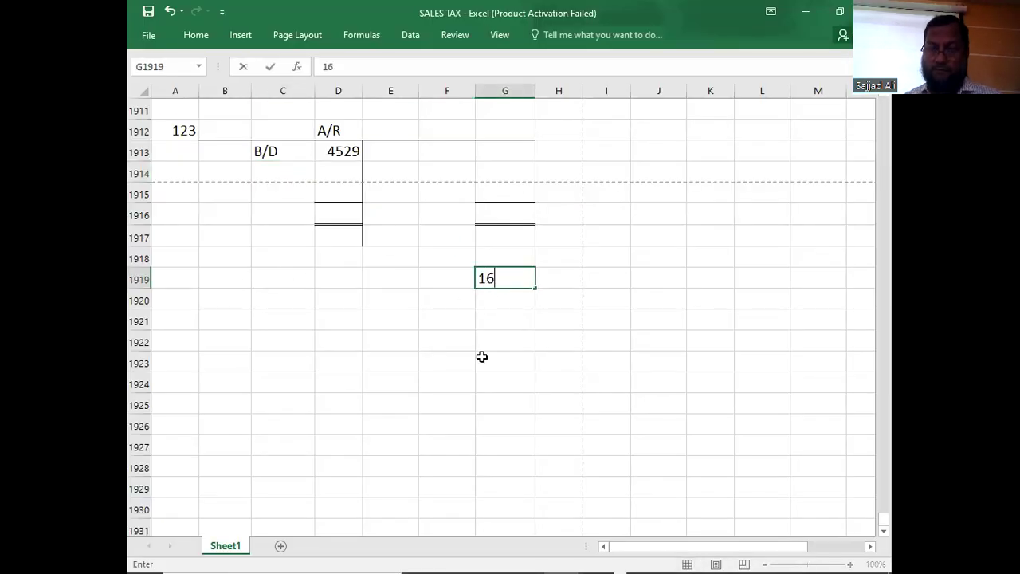
{"action": "key", "text": "Return"}
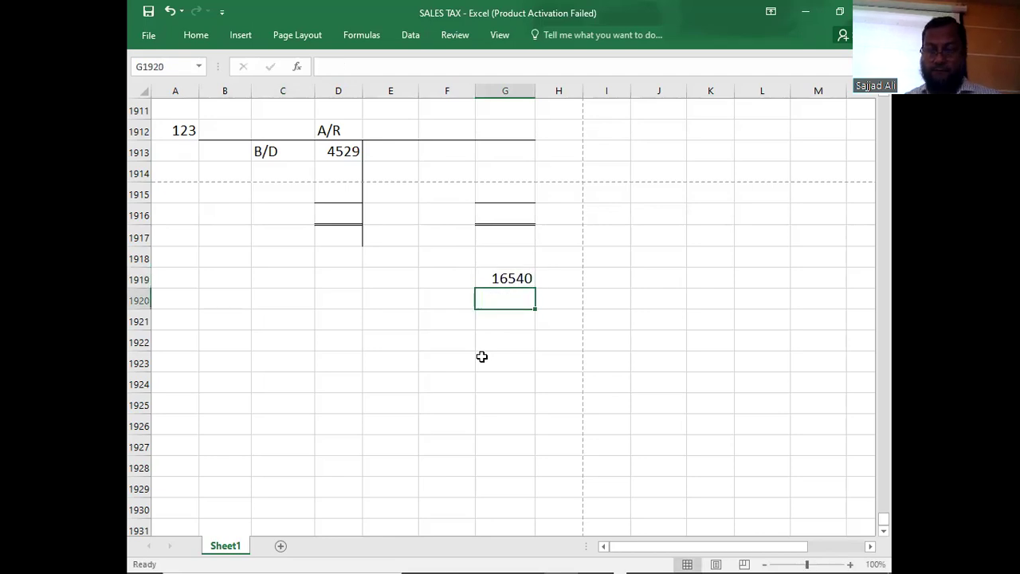
{"action": "key", "text": "Left"}
{"action": "type", "text": "40%"}
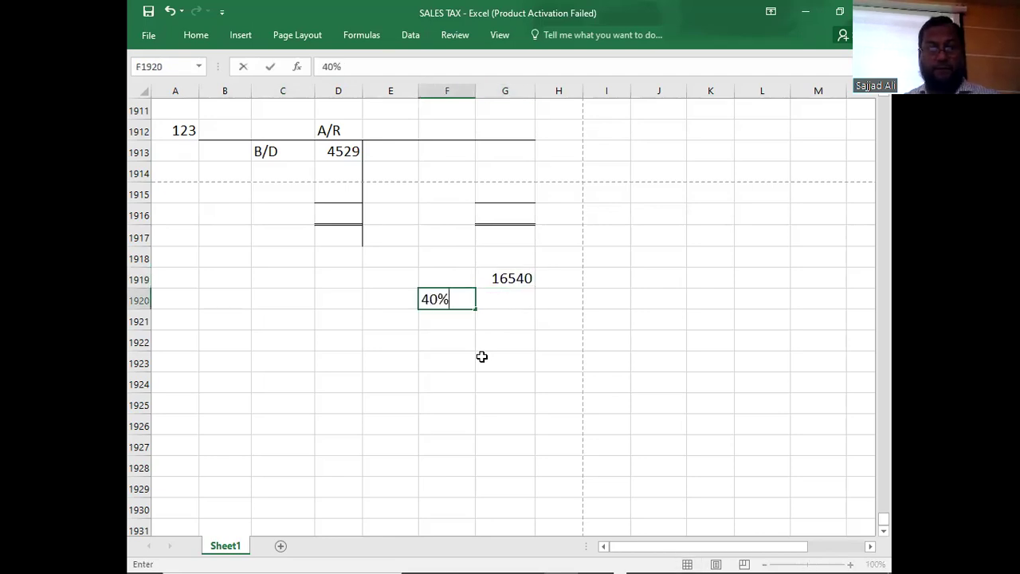
{"action": "key", "text": "Right"}
{"action": "type", "text": "-6616"}
{"action": "key", "text": "Return"}
Sum the two working figures and enter the credit sales of 9924 in G1921
{"action": "key", "text": "Right"}
{"action": "key", "text": "Up"}
{"action": "key", "text": "shift+Up"}
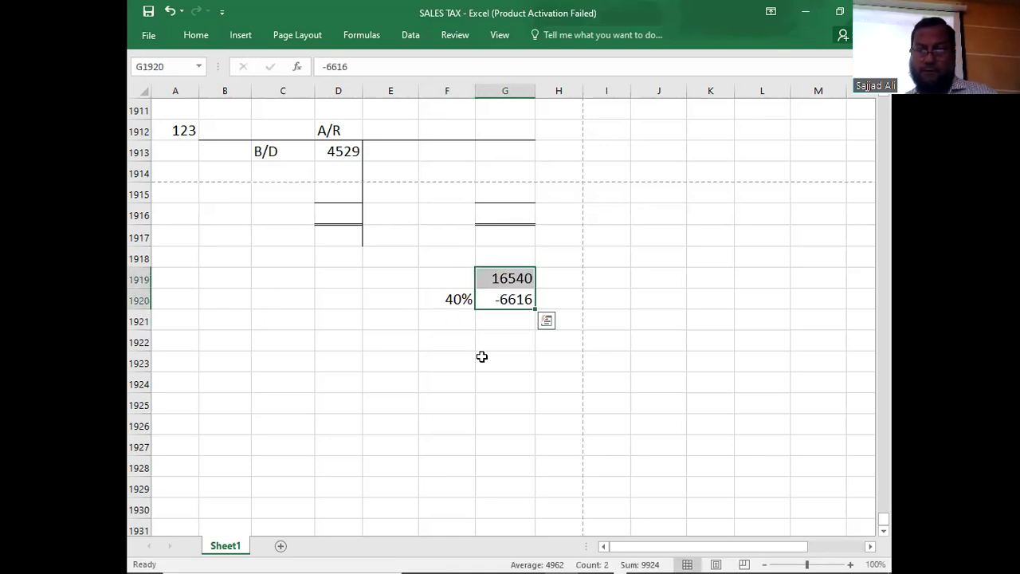
{"action": "key", "text": "Down"}
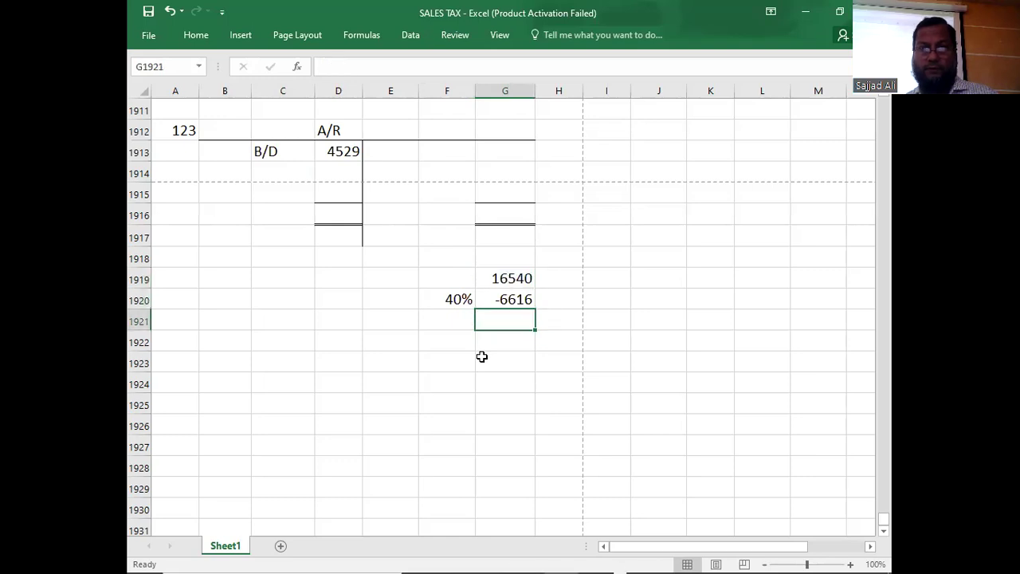
{"action": "type", "text": "9924"}
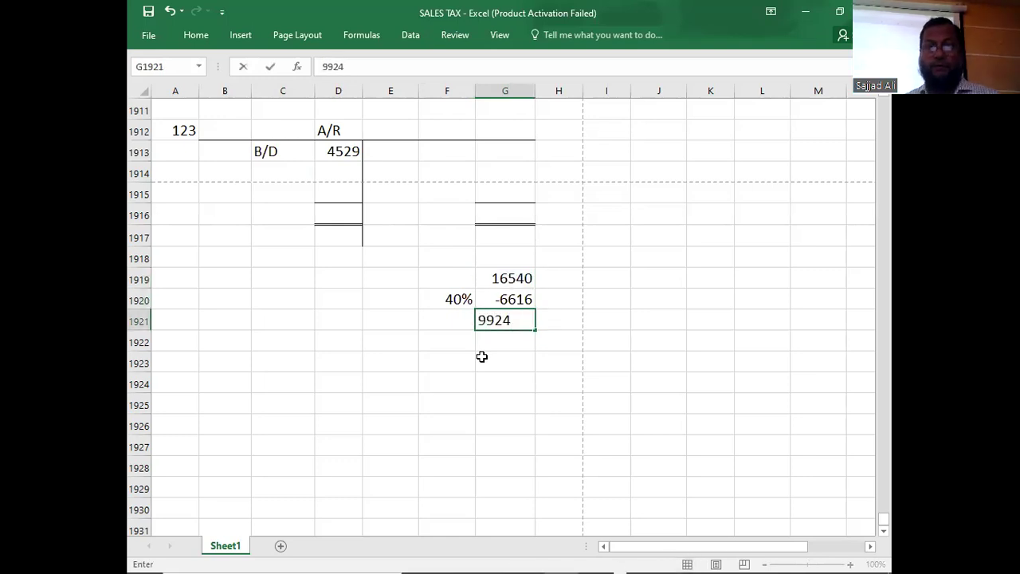
{"action": "key", "text": "Return"}
{"action": "key", "text": "Up"}
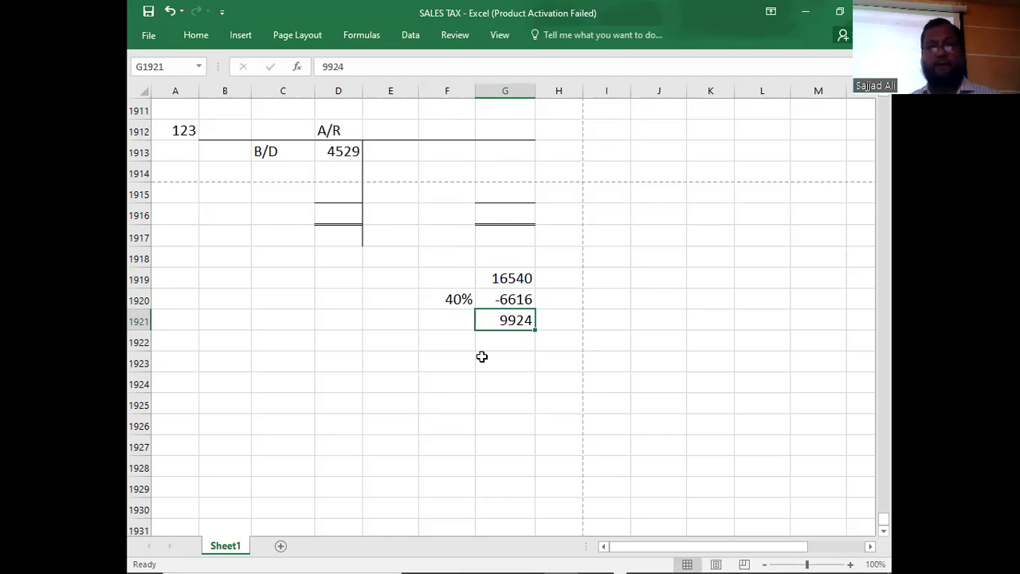
Enter the credit sales of 9924 on the account's debit side in D1914
{"action": "left_click", "coordinate": [325, 171]}
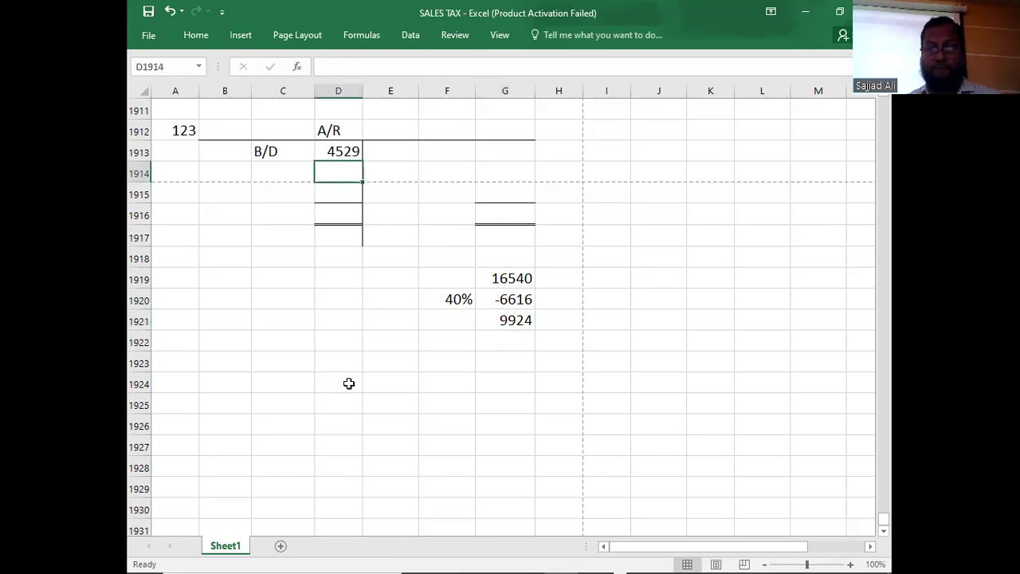
{"action": "type", "text": "9924"}
{"action": "key", "text": "Return"}
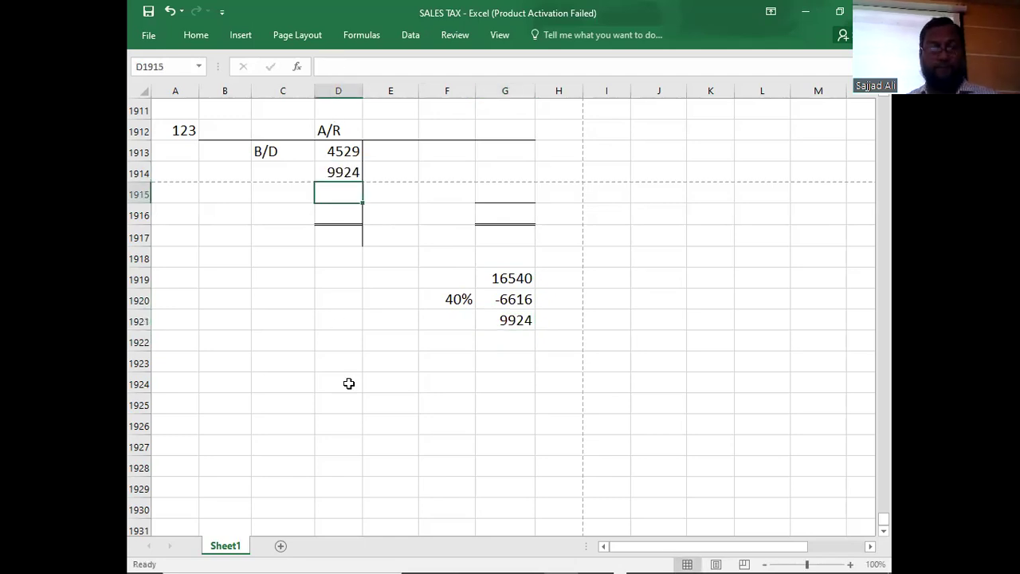
Check the cash received from receivables in question 123 and enter 7231 on the account's credit side in G1913
{"action": "key", "text": "alt+Tab"}
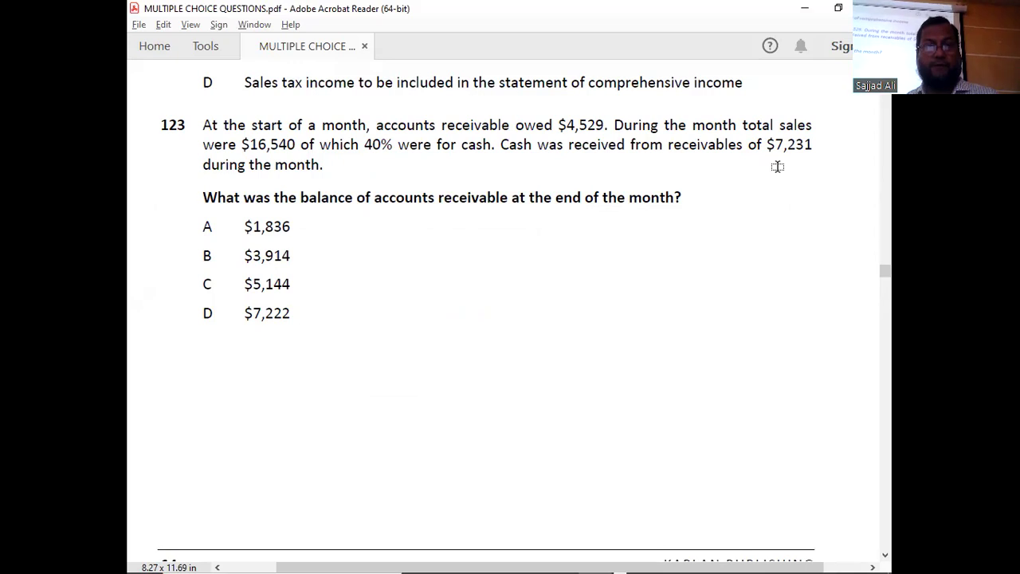
{"action": "key", "text": "alt+Tab"}
{"action": "key", "text": "Up"}
{"action": "key", "text": "Up"}
{"action": "key", "text": "Right"}
{"action": "key", "text": "Right"}
{"action": "key", "text": "Right"}
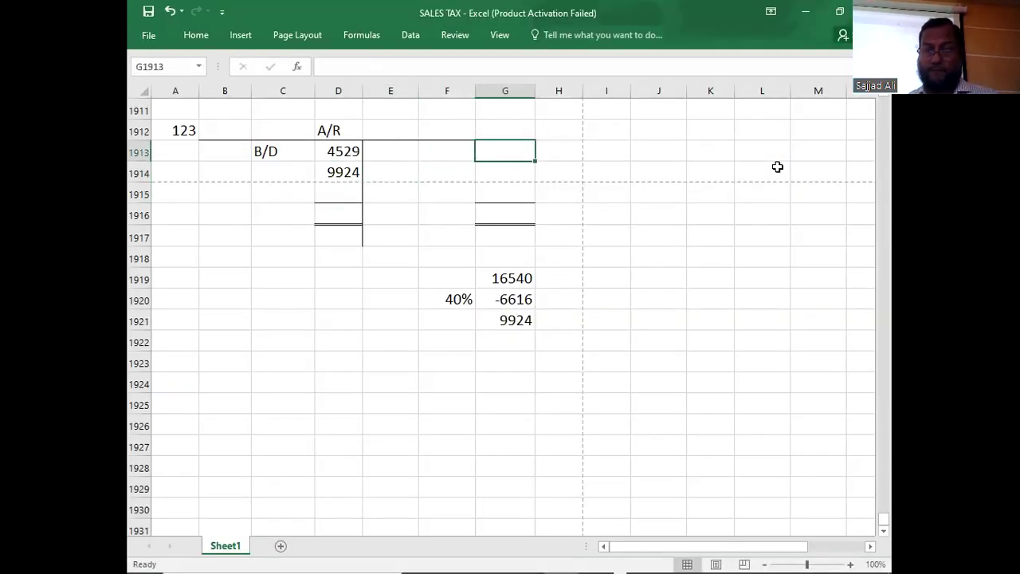
{"action": "type", "text": "7231"}
{"action": "key", "text": "Return"}
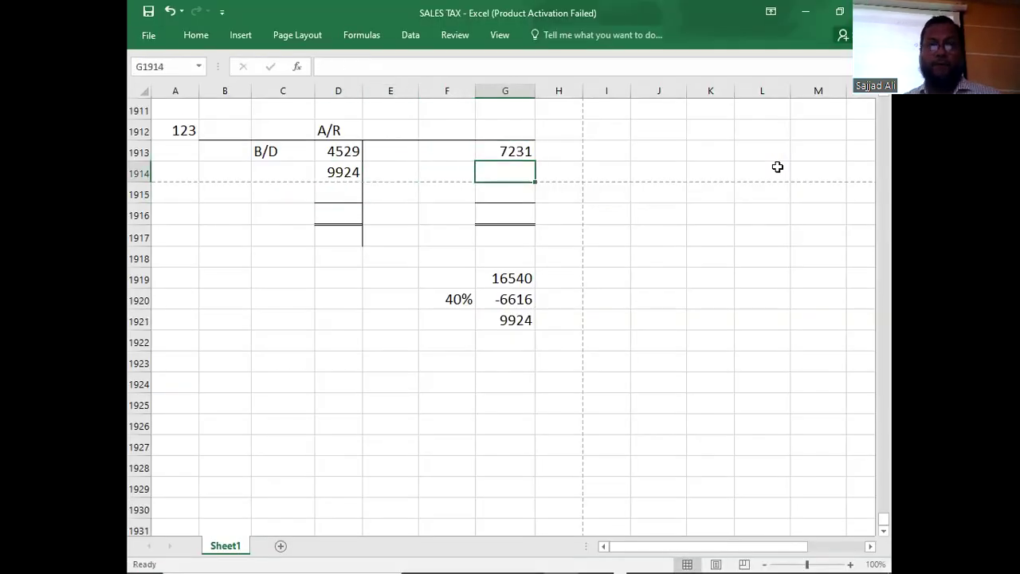
Sum the account's debit entries and enter the total 14453 in D1916
{"action": "key", "text": "alt+Tab"}
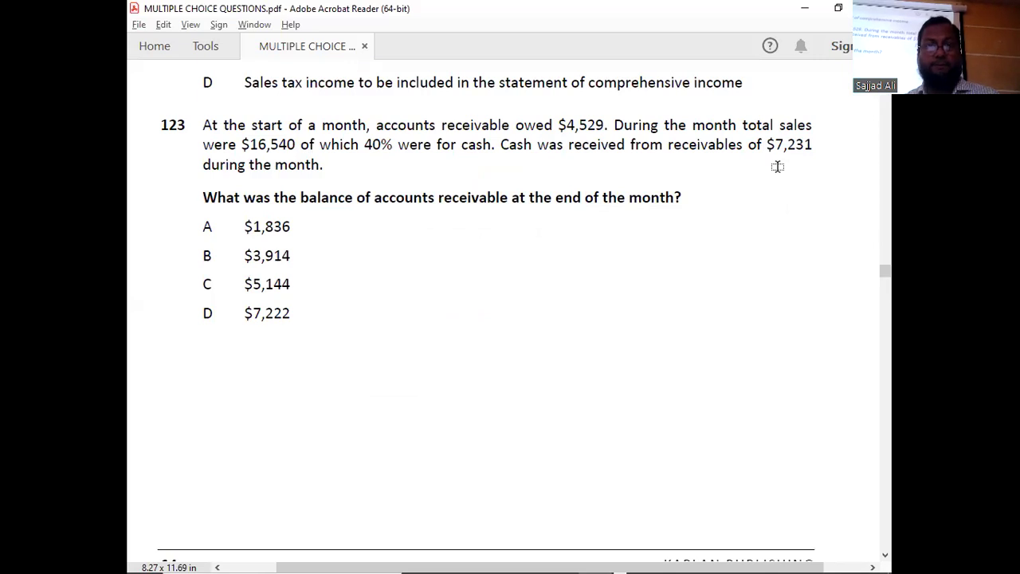
{"action": "key", "text": "alt+Tab"}
{"action": "key", "text": "Left"}
{"action": "key", "text": "Left"}
{"action": "key", "text": "Up"}
{"action": "key", "text": "shift+Down"}
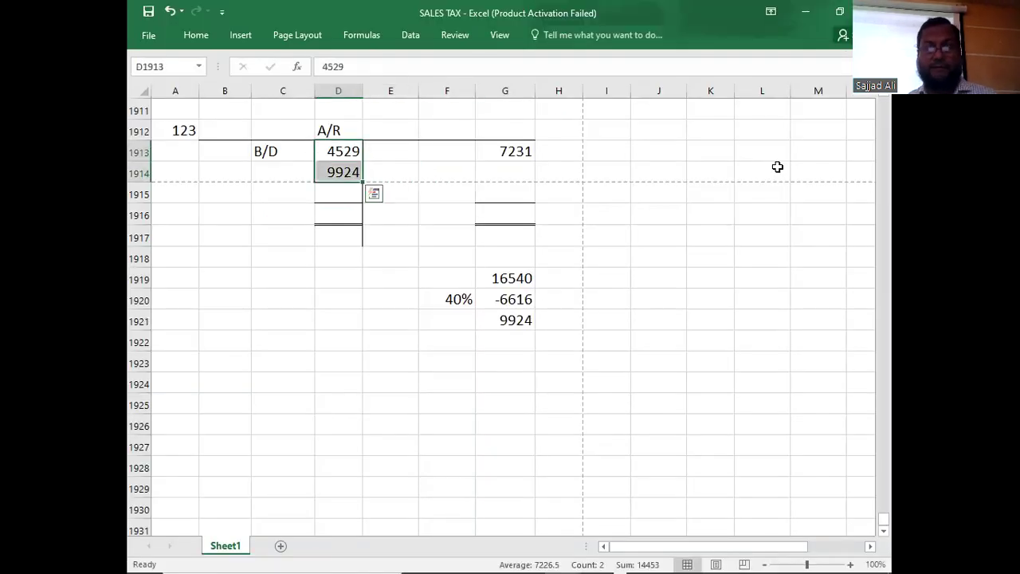
{"action": "key", "text": "Down"}
{"action": "key", "text": "Down"}
{"action": "key", "text": "Down"}
{"action": "type", "text": "1"}
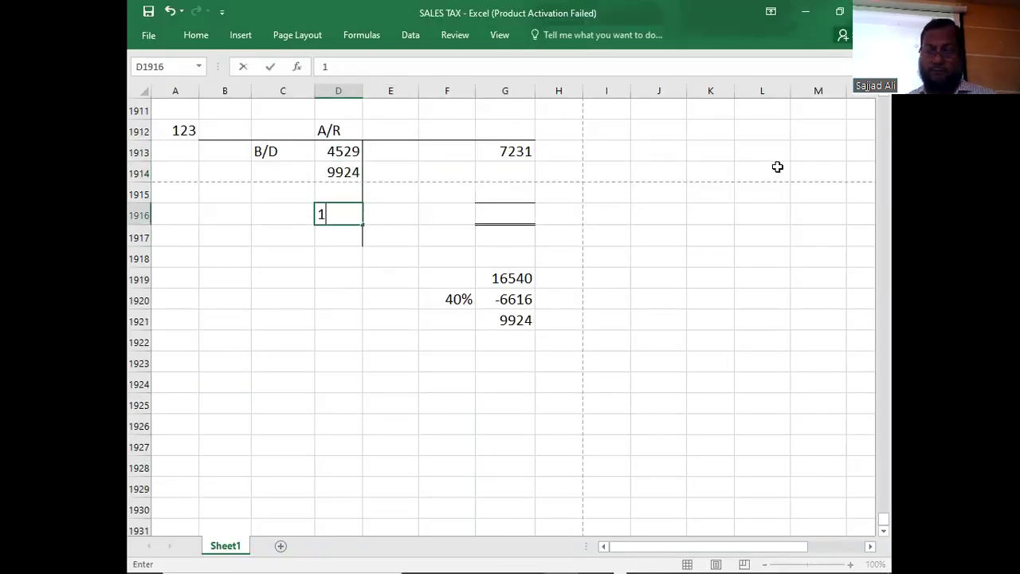
{"action": "type", "text": "4453"}
Enter the matching total 14453 on the account's credit side in G1916
{"action": "key", "text": "Right"}
{"action": "key", "text": "Right"}
{"action": "key", "text": "Right"}
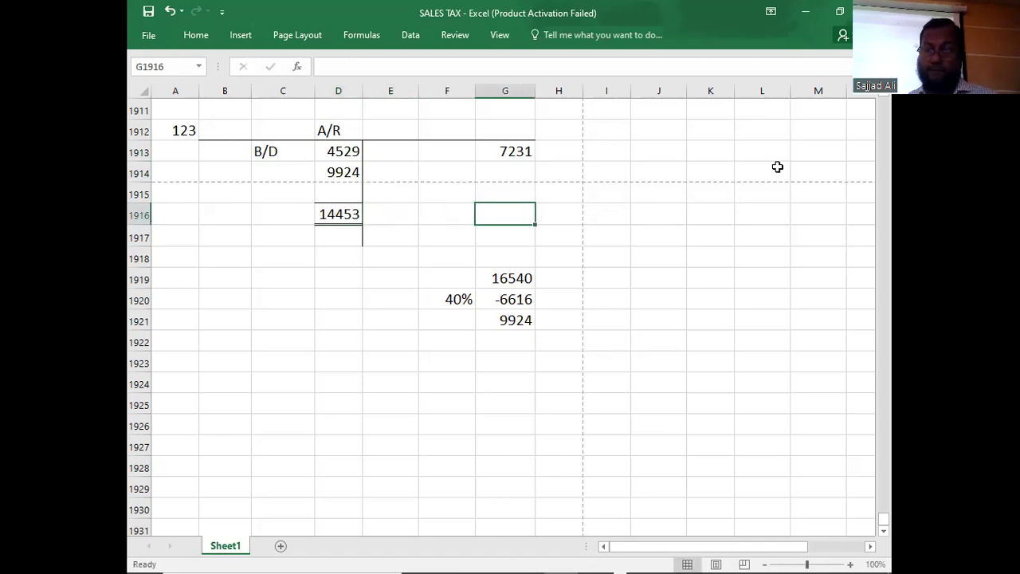
{"action": "type", "text": "14453"}
{"action": "key", "text": "Up"}
Enter the closing balance C/D of 7222 on the account's credit side in row 1915
{"action": "key", "text": "Up"}
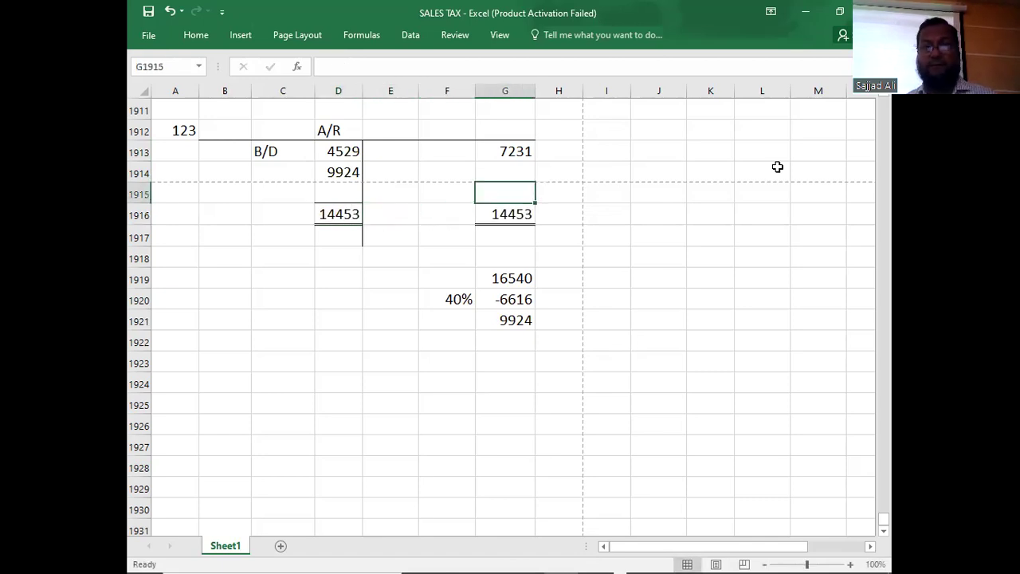
{"action": "key", "text": "Down"}
{"action": "key", "text": "Left"}
{"action": "type", "text": "C/D"}
{"action": "key", "text": "Right"}
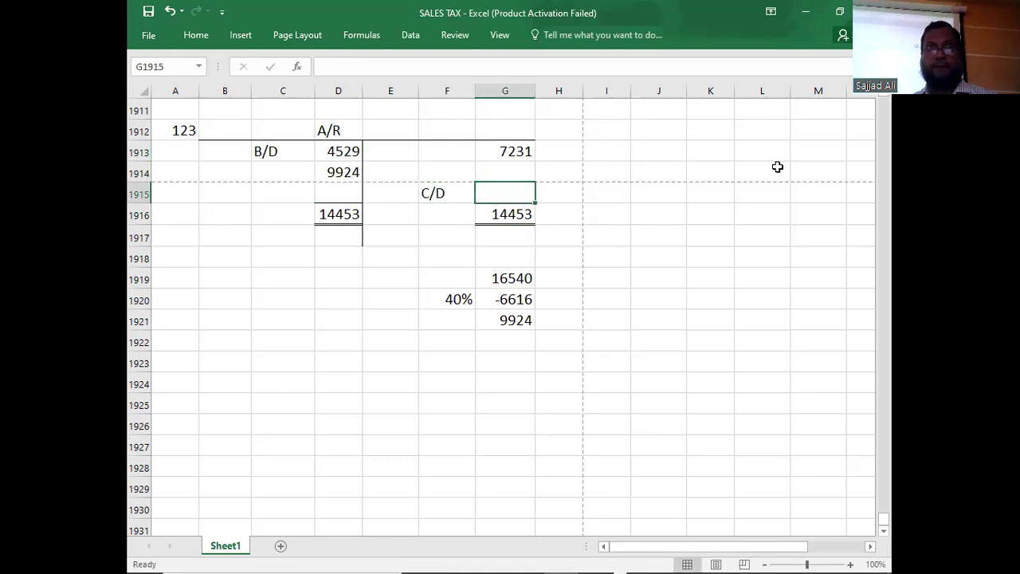
{"action": "type", "text": "7222"}
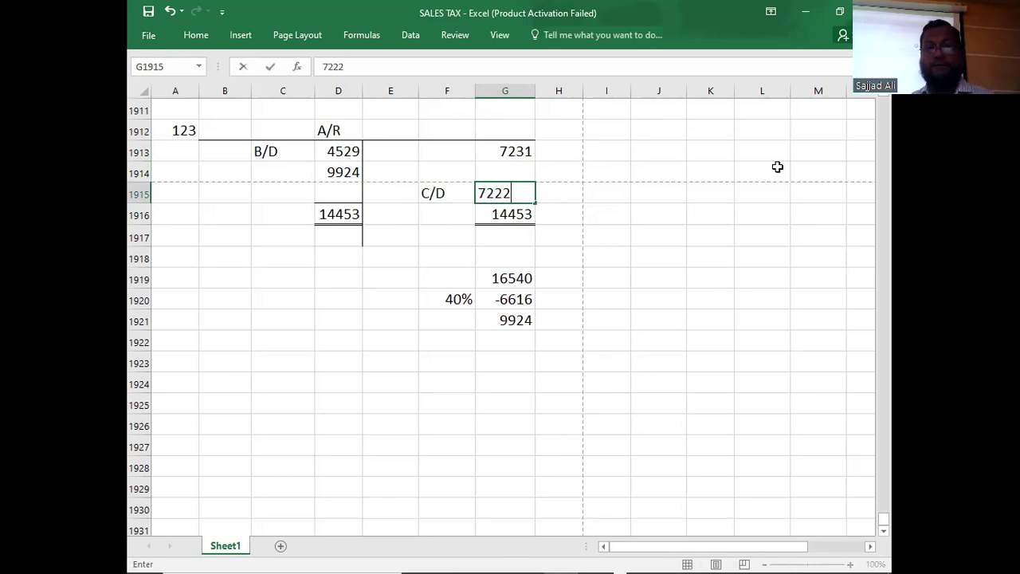
{"action": "key", "text": "Return"}
{"action": "key", "text": "Left"}
{"action": "key", "text": "Down"}
{"action": "key", "text": "Down"}
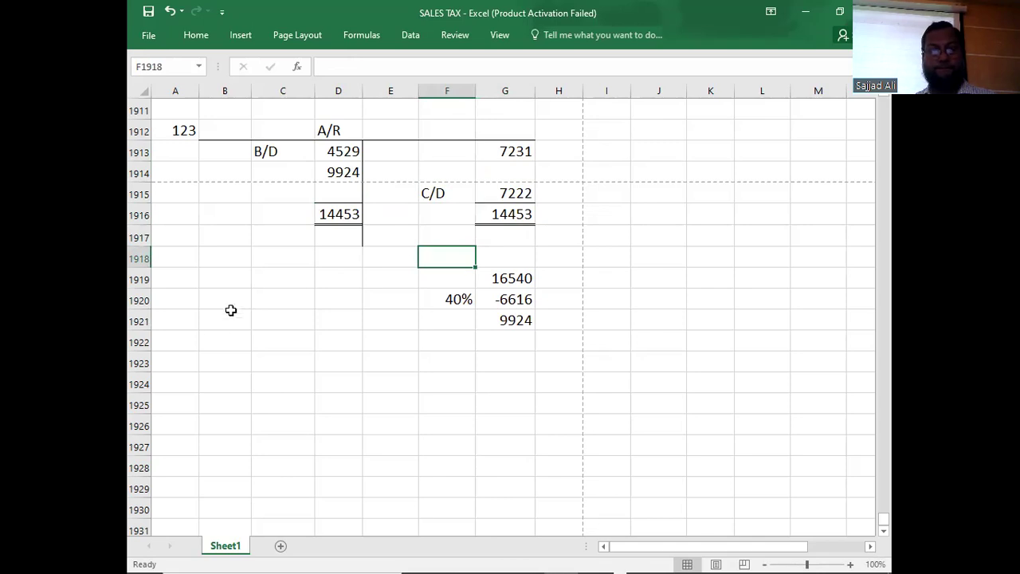
{"action": "left_click", "coordinate": [172, 359]}
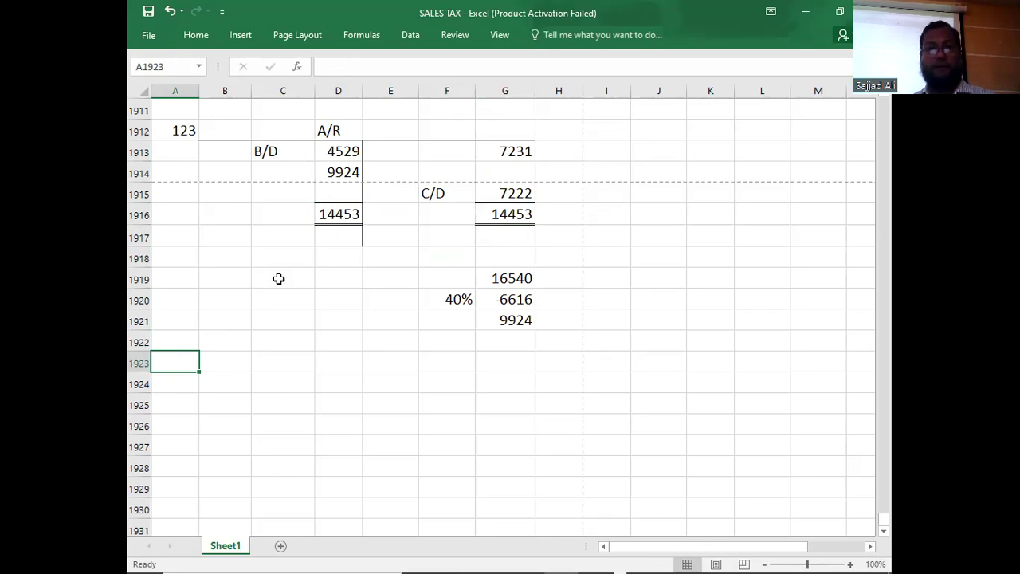
{"action": "left_click", "coordinate": [325, 169]}
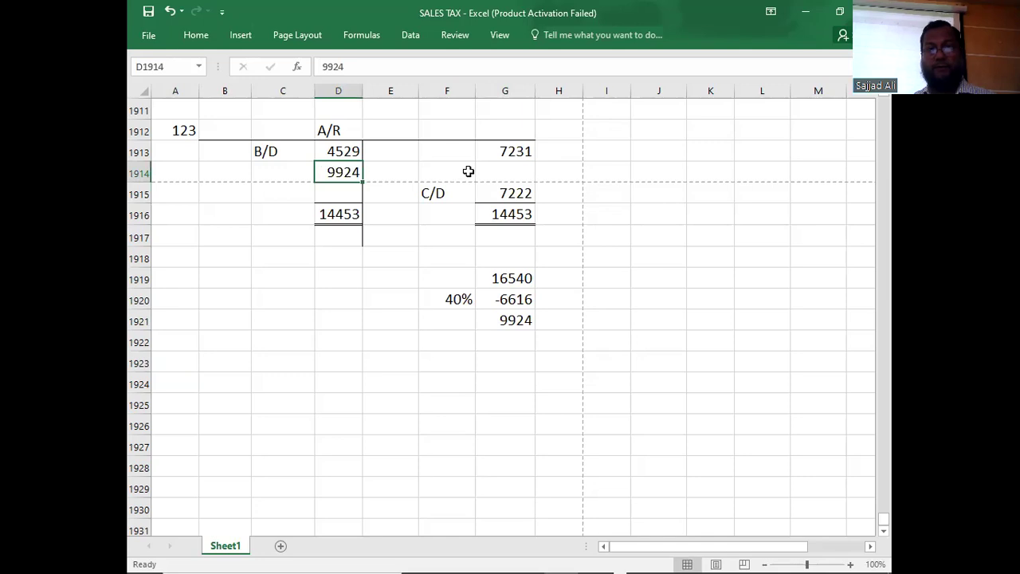
{"action": "left_click", "coordinate": [494, 148]}
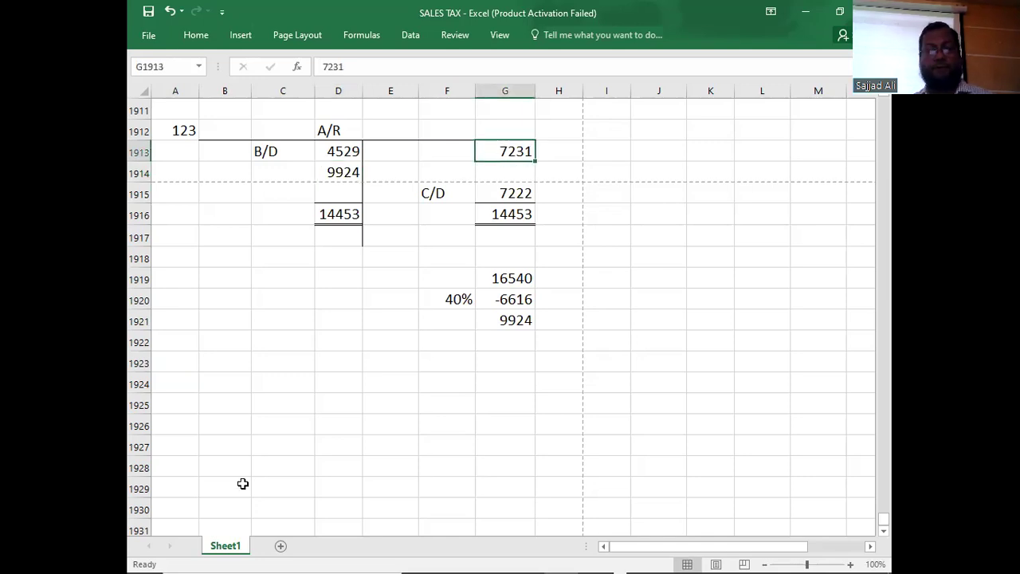
{"action": "left_click", "coordinate": [174, 363]}
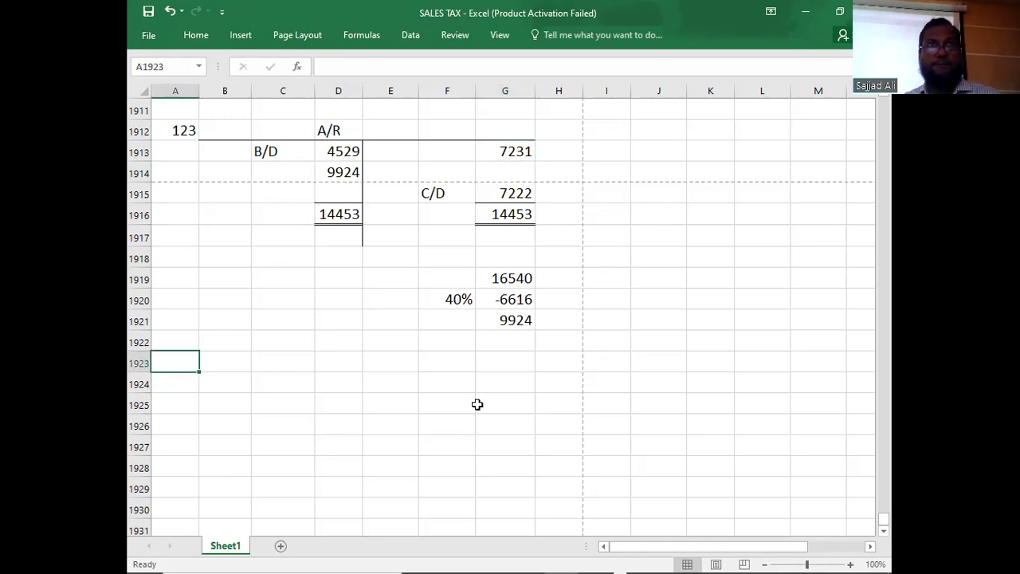
Switch to the multiple-choice questions PDF in Adobe Acrobat Reader and go to question 124
{"action": "key", "text": "alt"}
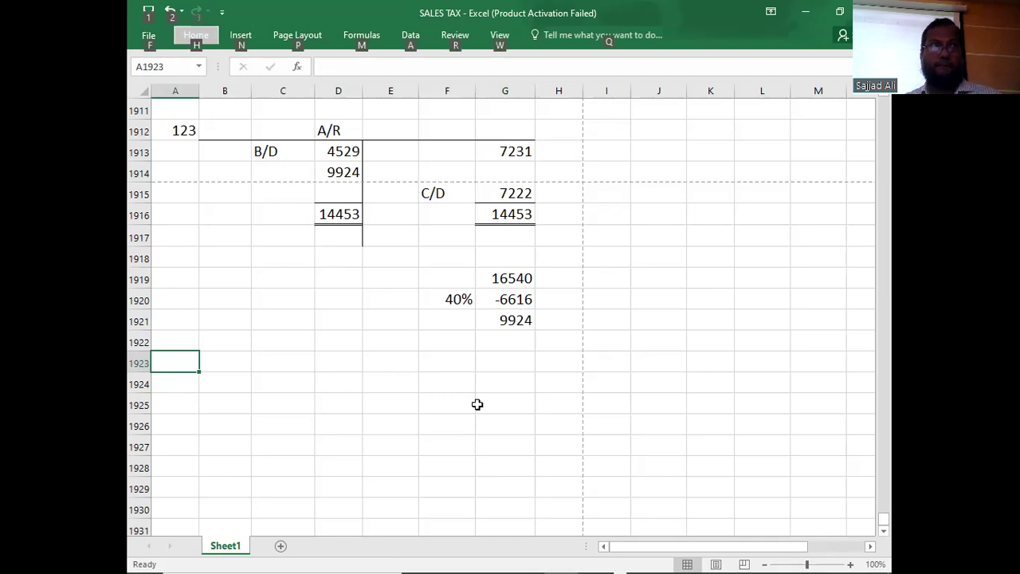
{"action": "key", "text": "alt+Tab"}
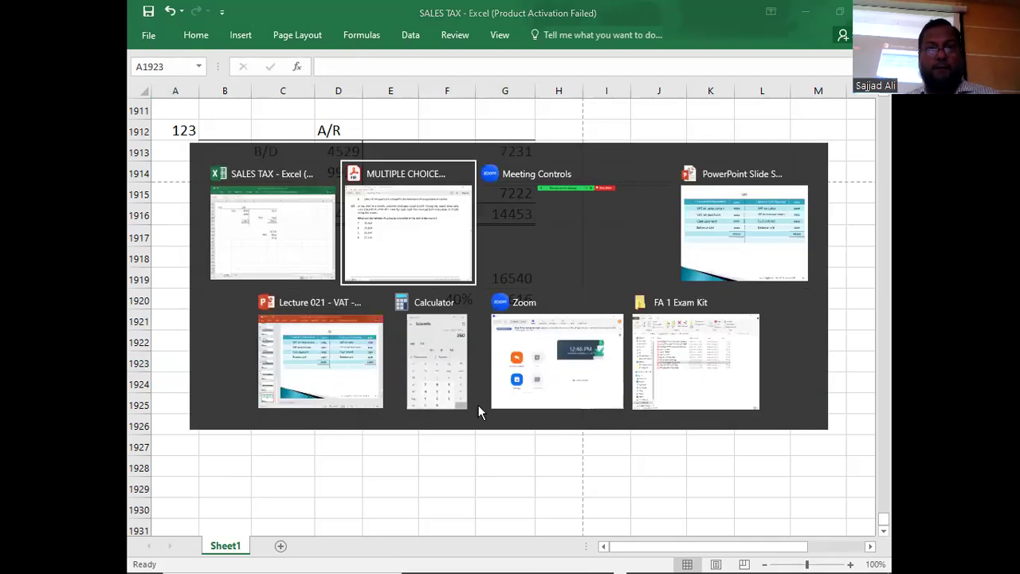
{"action": "scroll", "coordinate": [476, 403], "scroll_direction": "down", "scroll_amount": 5}
{"action": "scroll", "coordinate": [477, 408], "scroll_direction": "down", "scroll_amount": 6}
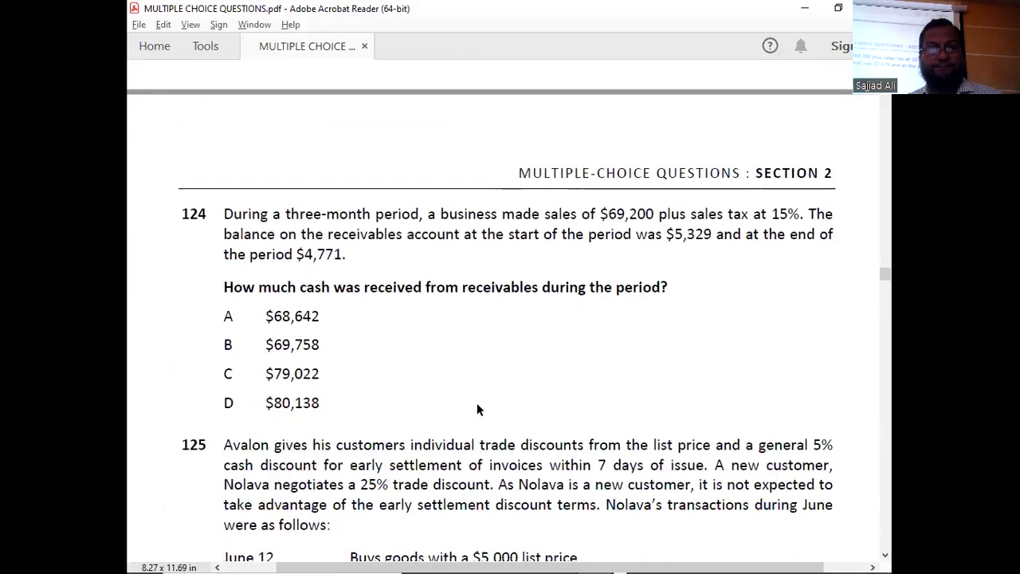
Check question 124 in the PDF and label a new working 124 in cell A1923 of the SALES TAX workbook
{"action": "scroll", "coordinate": [477, 405], "scroll_direction": "down", "scroll_amount": 1}
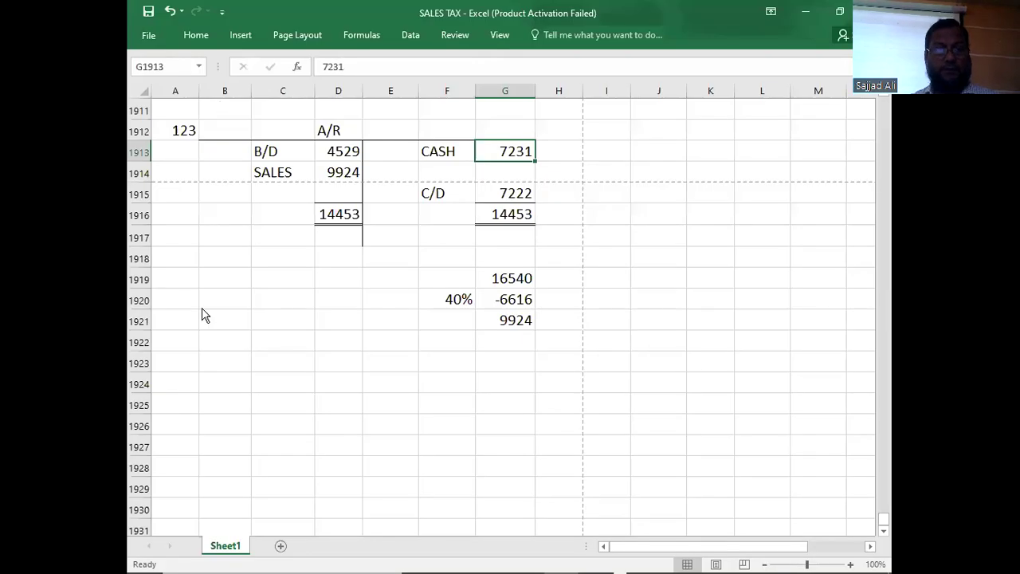
{"action": "key", "text": "alt+Tab"}
{"action": "key", "text": "alt+Tab"}
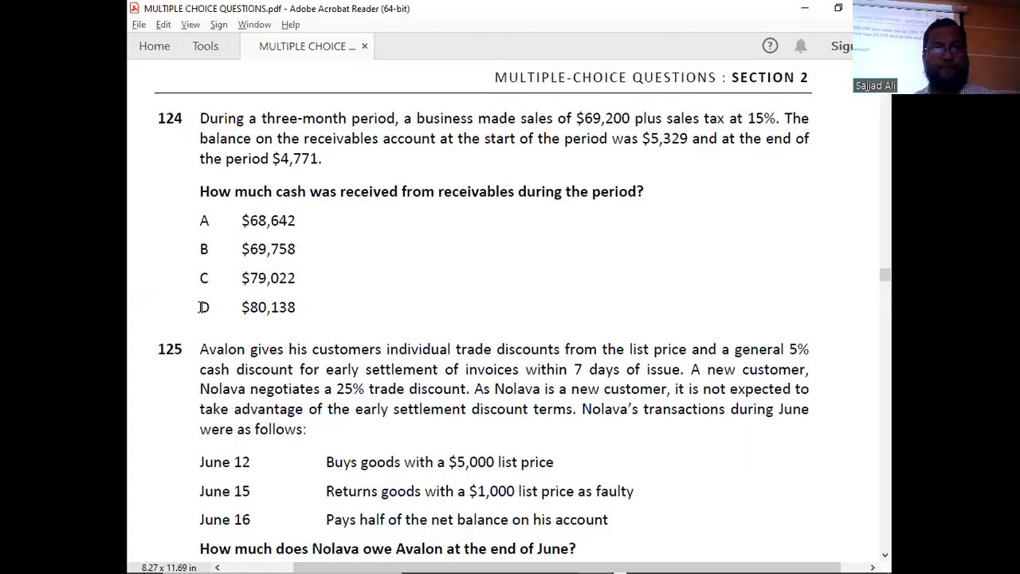
{"action": "key", "text": "alt+Tab"}
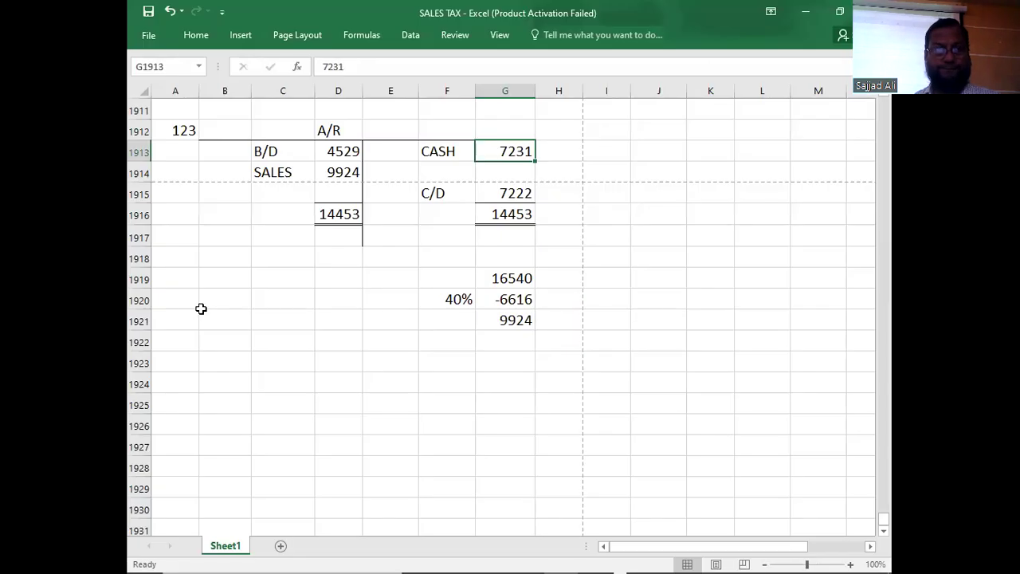
{"action": "left_click", "coordinate": [178, 360]}
{"action": "type", "text": "124"}
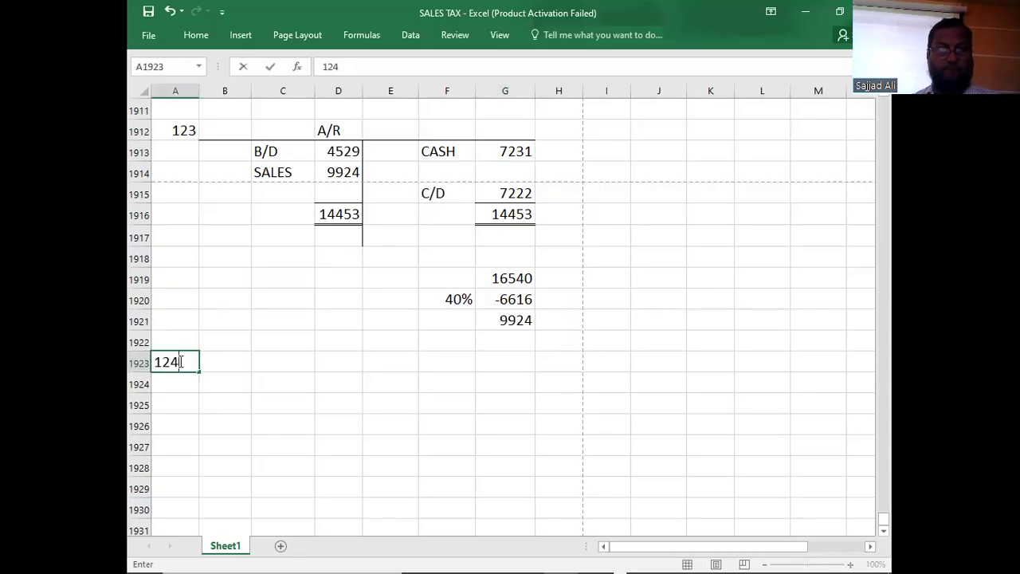
{"action": "key", "text": "Return"}
Copy question 123's A/R account from B1912:G1917 and paste it below the 124 label, starting at B1924
{"action": "left_click", "coordinate": [220, 132]}
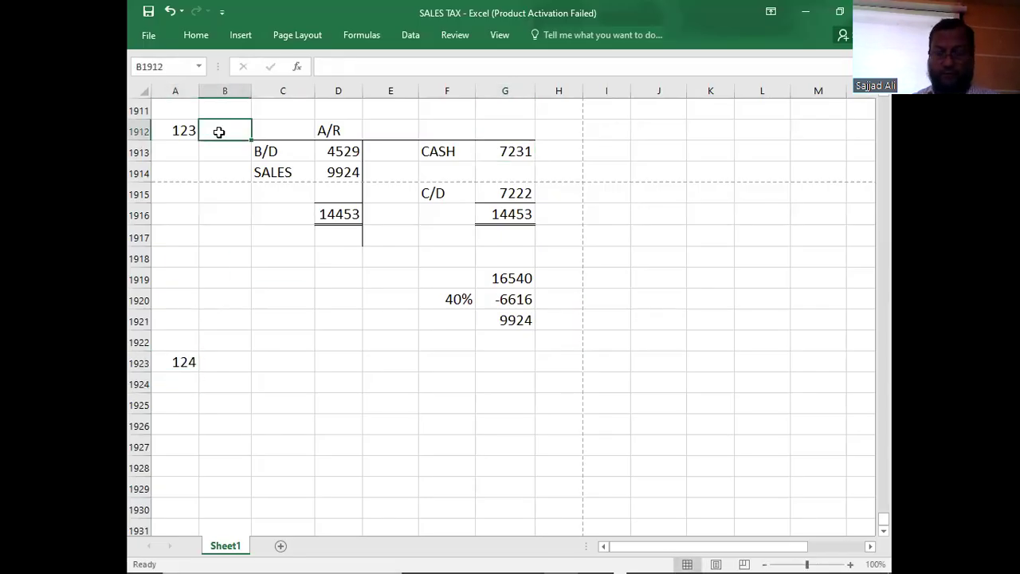
{"action": "key", "text": "shift+Right"}
{"action": "key", "text": "shift+Right"}
{"action": "key", "text": "shift+Right"}
{"action": "key", "text": "shift+Right"}
{"action": "key", "text": "shift+Right"}
{"action": "key", "text": "shift+Down"}
{"action": "key", "text": "shift+Down"}
{"action": "key", "text": "shift+Down"}
{"action": "key", "text": "shift+Down"}
{"action": "key", "text": "shift+Down"}
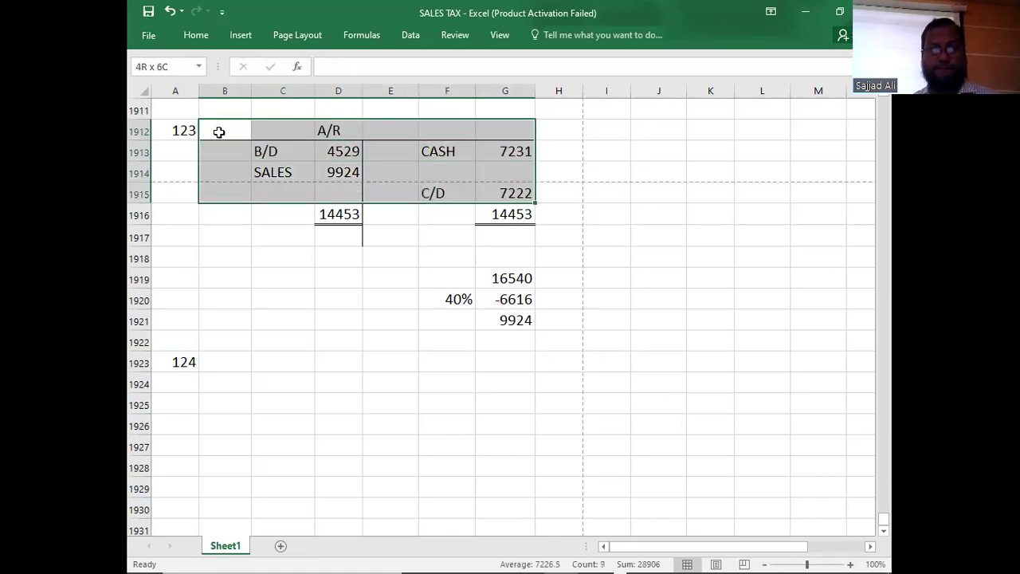
{"action": "key", "text": "ctrl+c"}
{"action": "key", "text": "Down"}
{"action": "key", "text": "Down"}
{"action": "key", "text": "Down"}
{"action": "key", "text": "Down"}
{"action": "key", "text": "Down"}
{"action": "key", "text": "Down"}
{"action": "key", "text": "Down"}
{"action": "key", "text": "Down"}
{"action": "key", "text": "Down"}
{"action": "key", "text": "Down"}
{"action": "key", "text": "Down"}
{"action": "key", "text": "Down"}
{"action": "key", "text": "ctrl+v"}
Clear the debit-side amounts in D1925:D1928 of the copied A/R account, keeping its labels and borders
{"action": "key", "text": "Down"}
{"action": "key", "text": "shift+Right"}
{"action": "key", "text": "shift+Right"}
{"action": "key", "text": "shift+Right"}
{"action": "key", "text": "shift+Right"}
{"action": "key", "text": "shift+Right"}
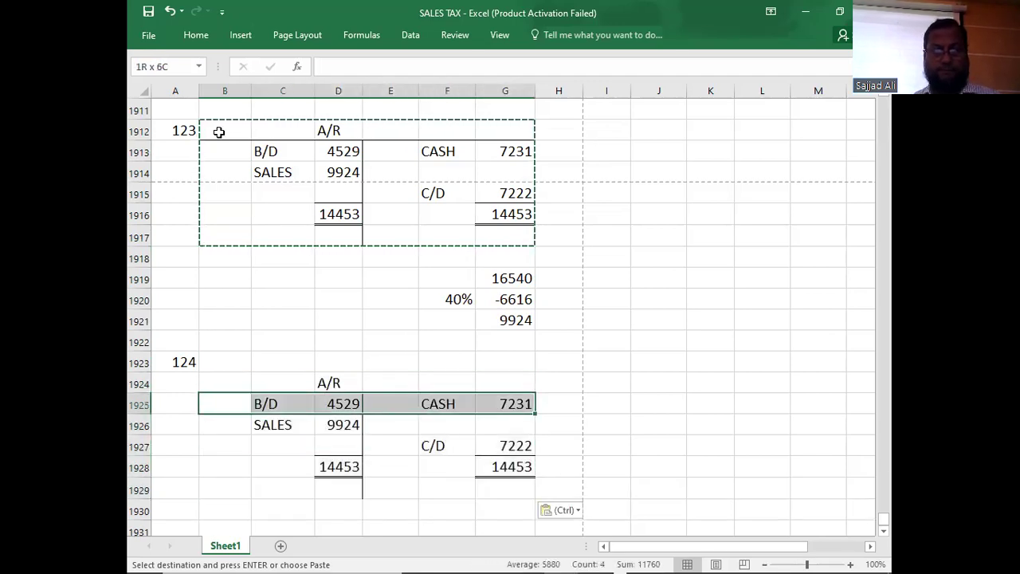
{"action": "key", "text": "Right"}
{"action": "key", "text": "Right"}
{"action": "key", "text": "shift+Down"}
{"action": "key", "text": "shift+Down"}
{"action": "key", "text": "shift+Down"}
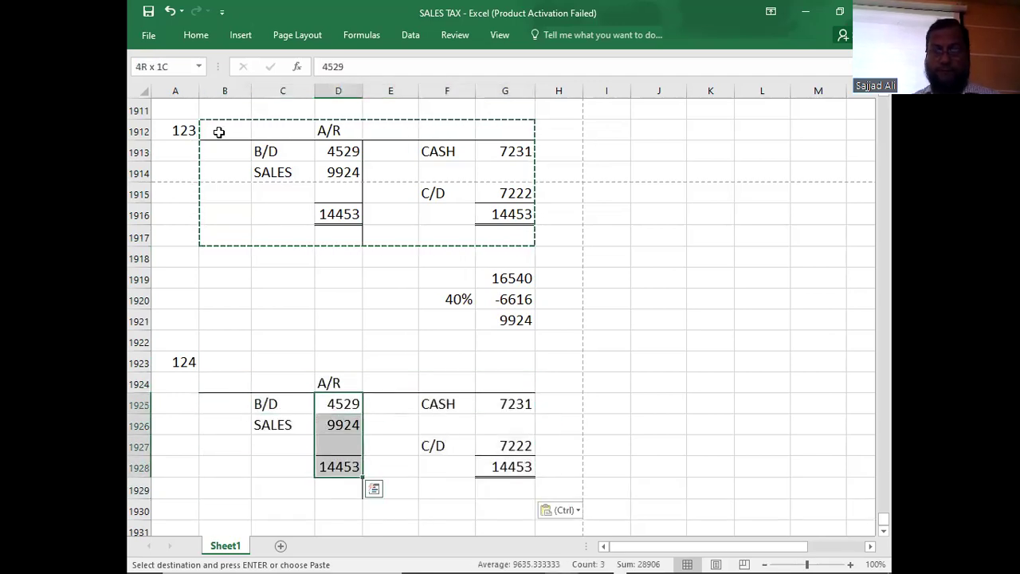
{"action": "key", "text": "Delete"}
Clear the credit-side amounts in G1925:G1928 of the copied A/R account, keeping the CASH and C/D labels
{"action": "key", "text": "Right"}
{"action": "key", "text": "Right"}
{"action": "key", "text": "Right"}
{"action": "key", "text": "shift+Down"}
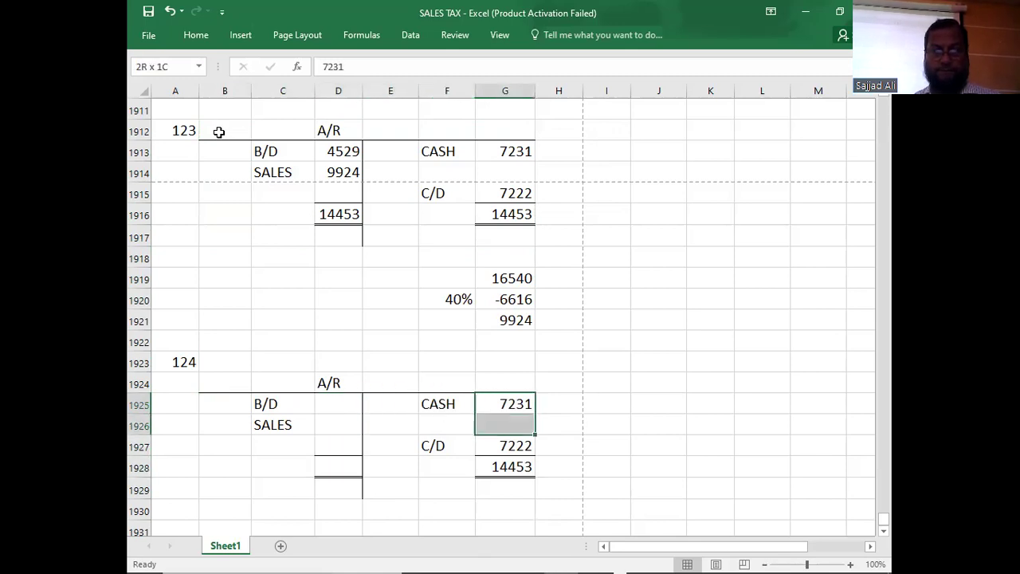
{"action": "key", "text": "shift+Down"}
{"action": "key", "text": "shift+Down"}
{"action": "key", "text": "Delete"}
Look up the opening receivables balance in question 124 and enter 5329 beside B/D in D1925
{"action": "key", "text": "Down"}
{"action": "key", "text": "Down"}
{"action": "key", "text": "Down"}
{"action": "key", "text": "Down"}
{"action": "key", "text": "Down"}
{"action": "key", "text": "Down"}
{"action": "key", "text": "Down"}
{"action": "key", "text": "Down"}
{"action": "key", "text": "Down"}
{"action": "key", "text": "Down"}
{"action": "key", "text": "Down"}
{"action": "key", "text": "Down"}
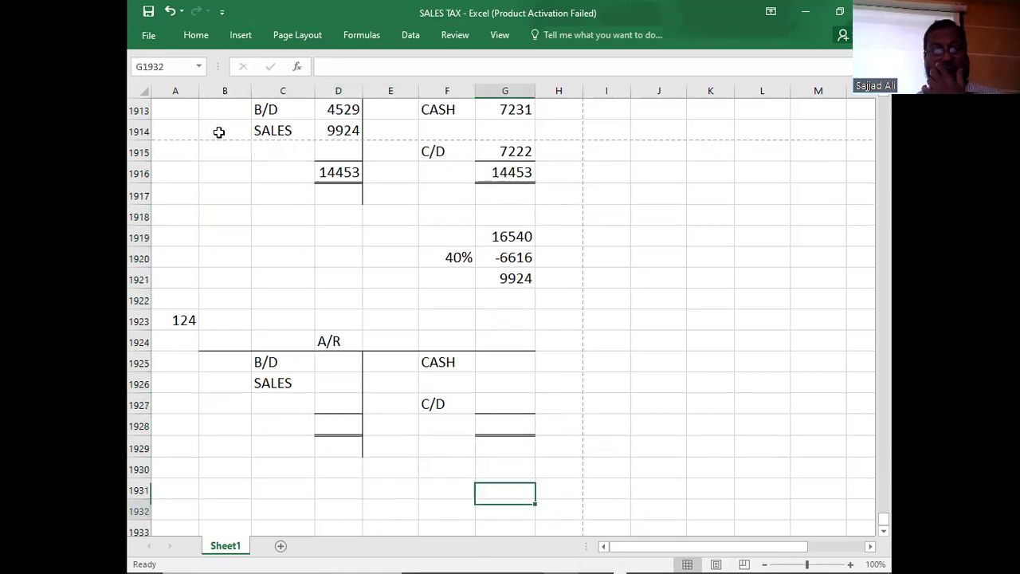
{"action": "key", "text": "Down"}
{"action": "key", "text": "Down"}
{"action": "key", "text": "Down"}
{"action": "key", "text": "Down"}
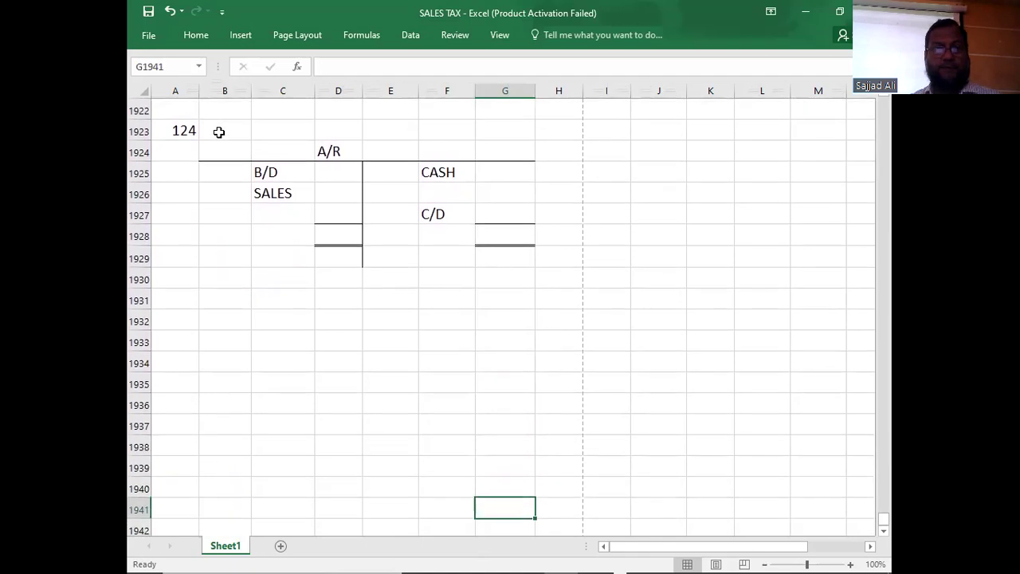
{"action": "key", "text": "alt+Tab"}
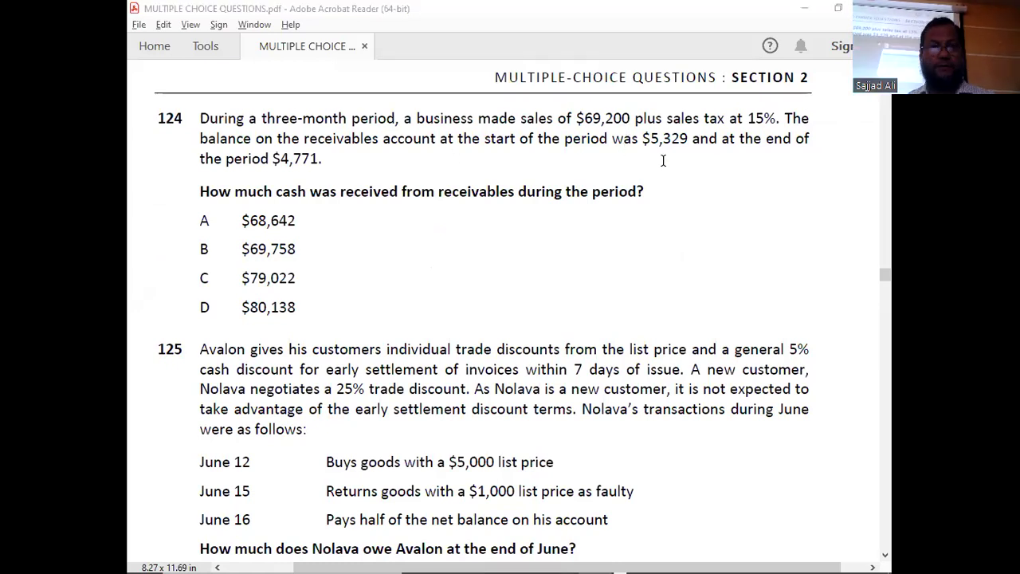
{"action": "key", "text": "alt+Tab"}
{"action": "left_click_drag", "start_coordinate": [334, 172], "coordinate": [260, 341]}
{"action": "type", "text": "5329"}
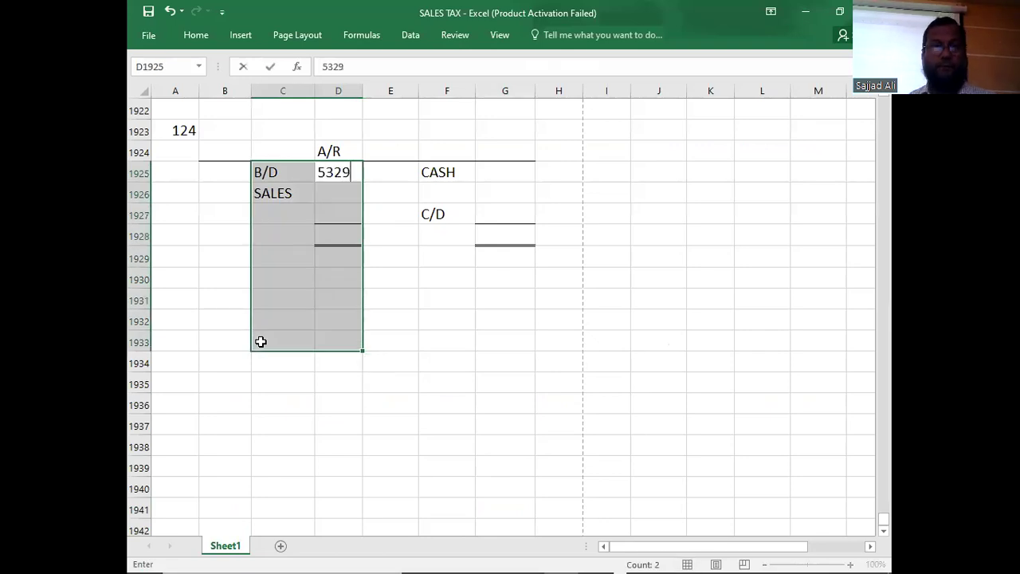
{"action": "key", "text": "Return"}
Look up the closing receivables balance in question 124 and enter 4771 beside C/D in G1927
{"action": "left_click", "coordinate": [406, 340]}
{"action": "key", "text": "alt+Tab"}
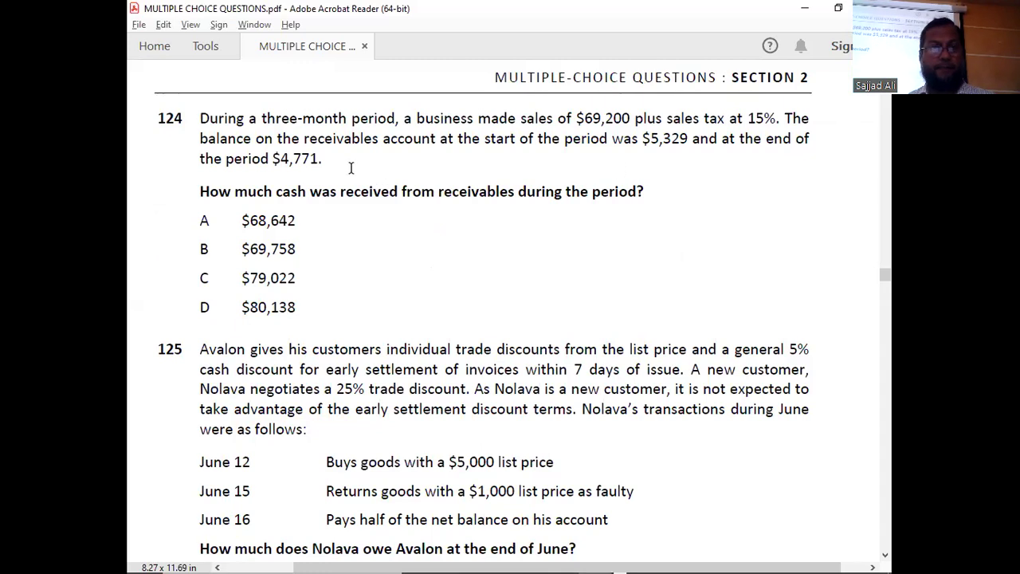
{"action": "key", "text": "alt+Tab"}
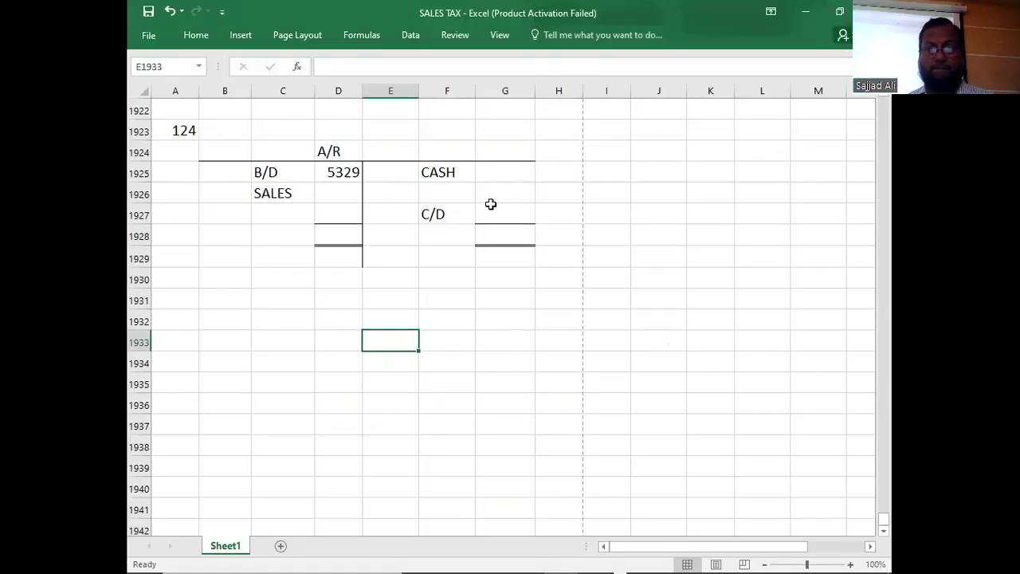
{"action": "left_click", "coordinate": [490, 211]}
{"action": "type", "text": "4771"}
{"action": "key", "text": "Return"}
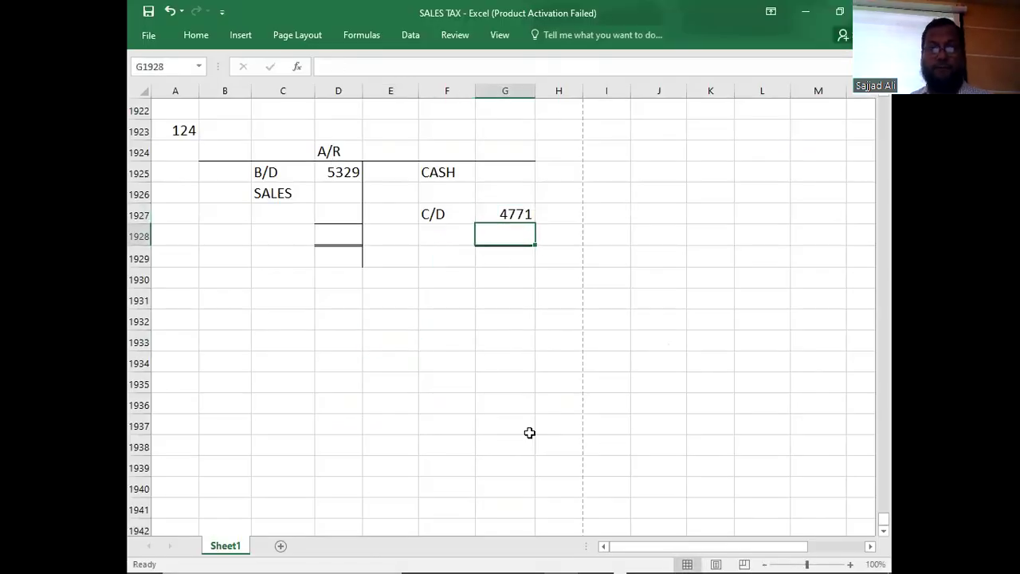
{"action": "left_click", "coordinate": [351, 335]}
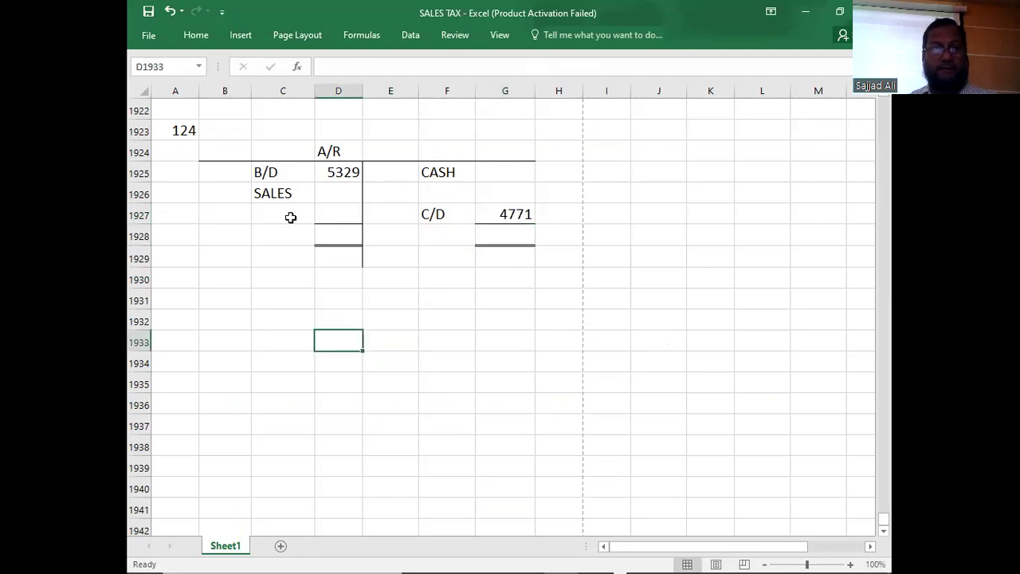
Check the sales and tax rate in the PDF and write the sales tax working "69600*15/100 = 10830" in B1932
{"action": "key", "text": "alt+Tab"}
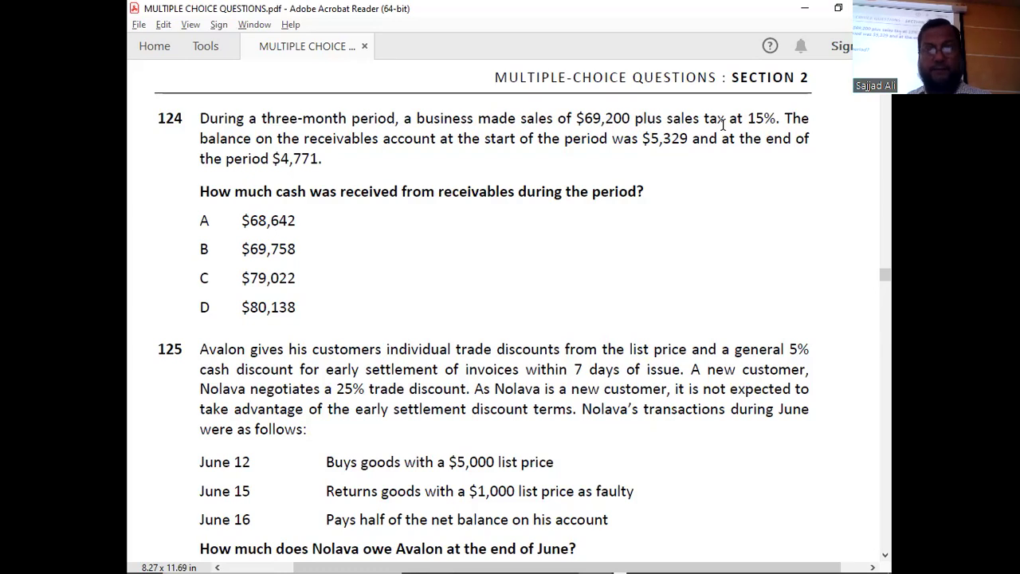
{"action": "key", "text": "alt+Tab"}
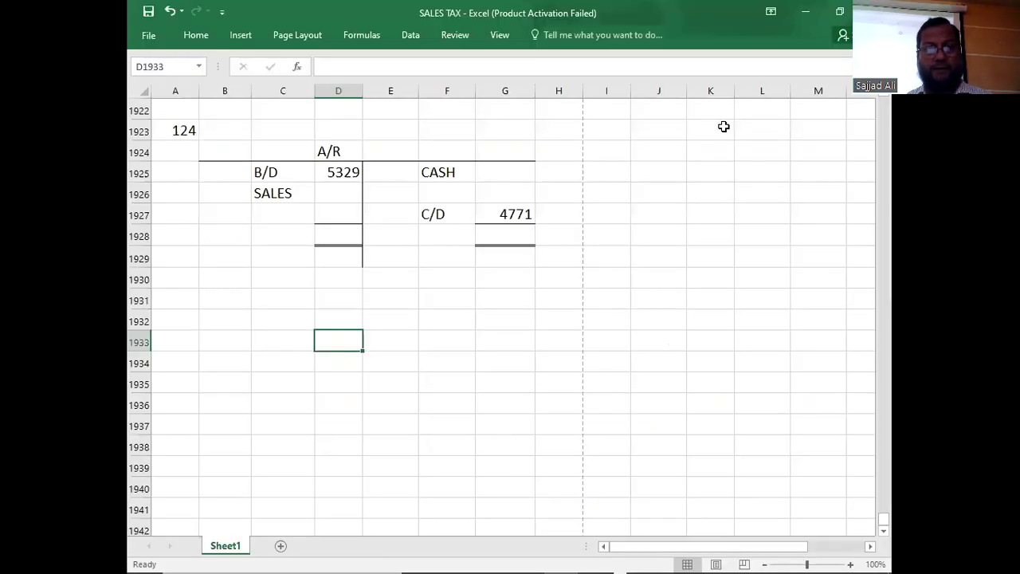
{"action": "left_click", "coordinate": [236, 322]}
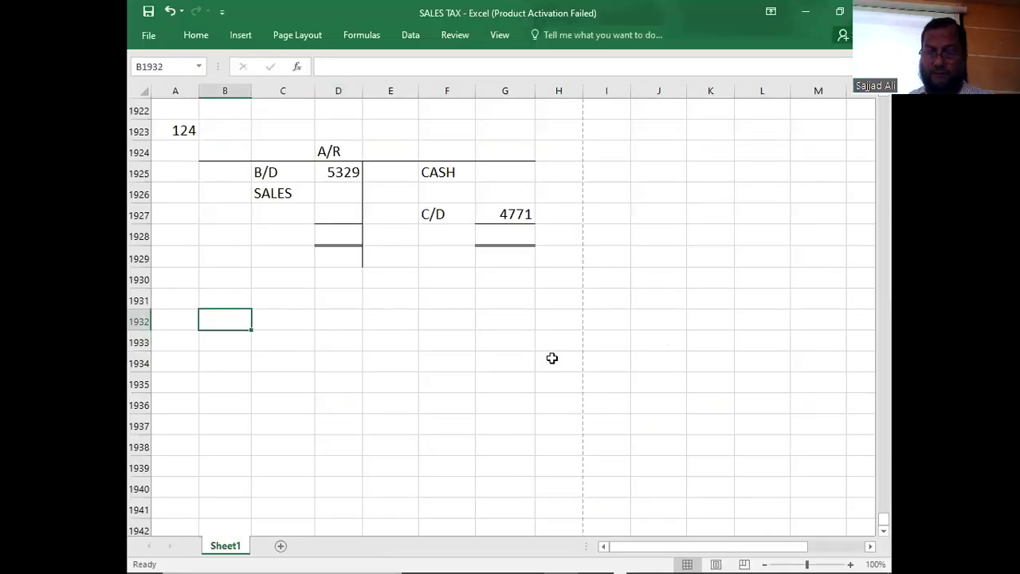
{"action": "type", "text": "69600*"}
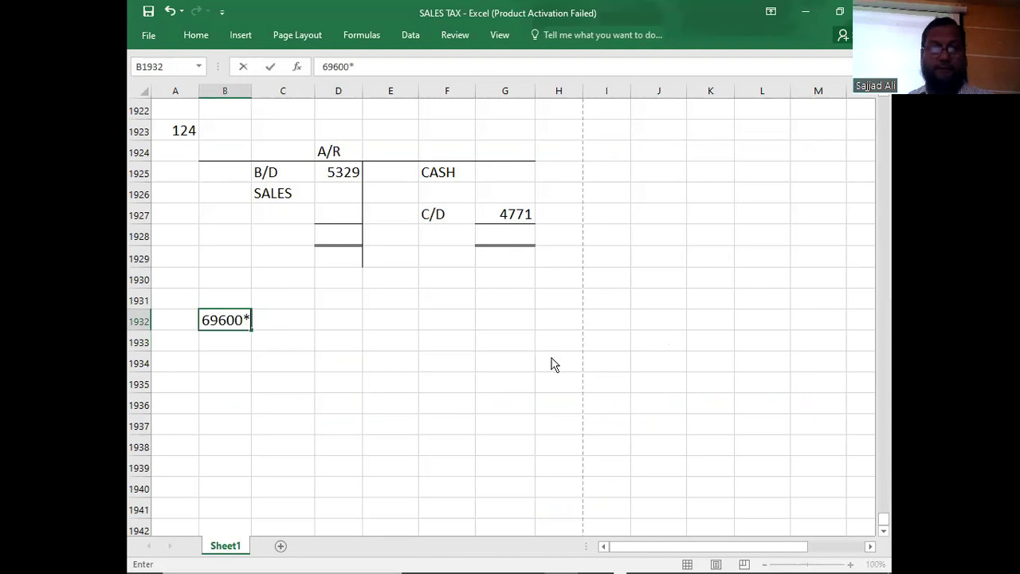
{"action": "key", "text": "alt+Tab"}
{"action": "key", "text": "alt+Tab"}
{"action": "type", "text": "15/100 = "}
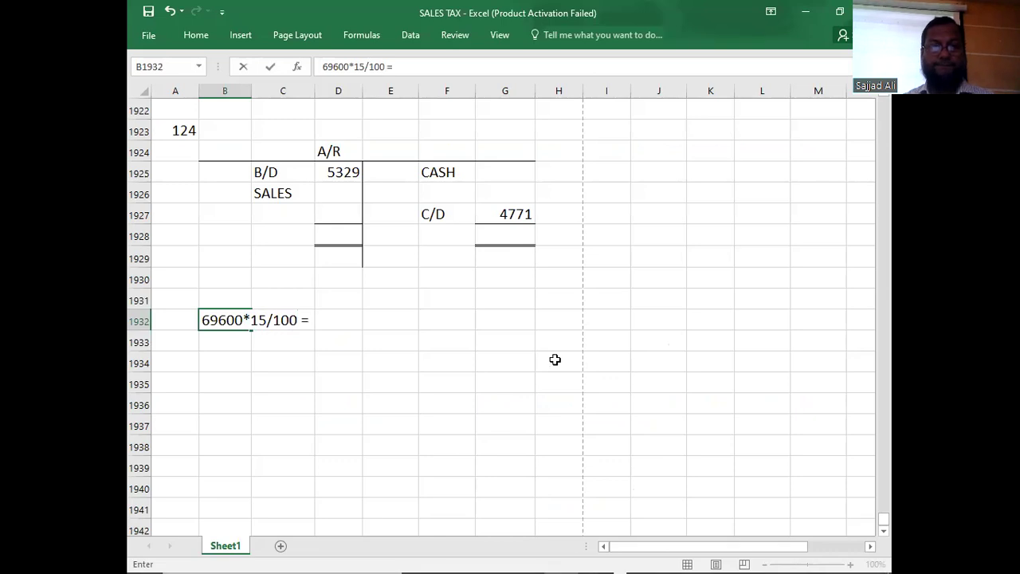
{"action": "type", "text": "10830"}
{"action": "key", "text": "Return"}
{"action": "key", "text": "Return"}
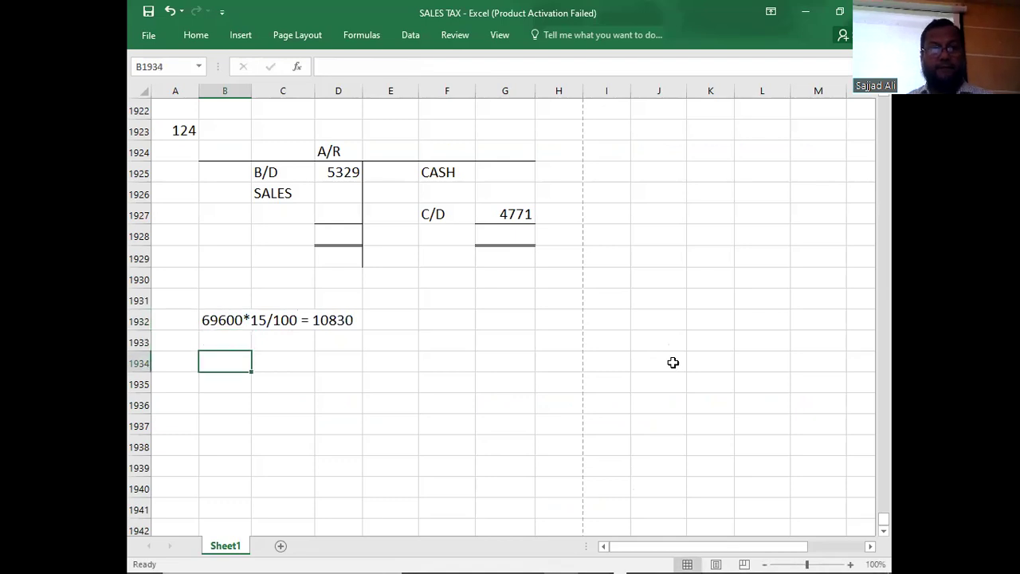
Write the credit sale journal entry below the tax working: A/R in B1934, SALES in C1935 and SALES TAX in C1936
{"action": "type", "text": "A/R"}
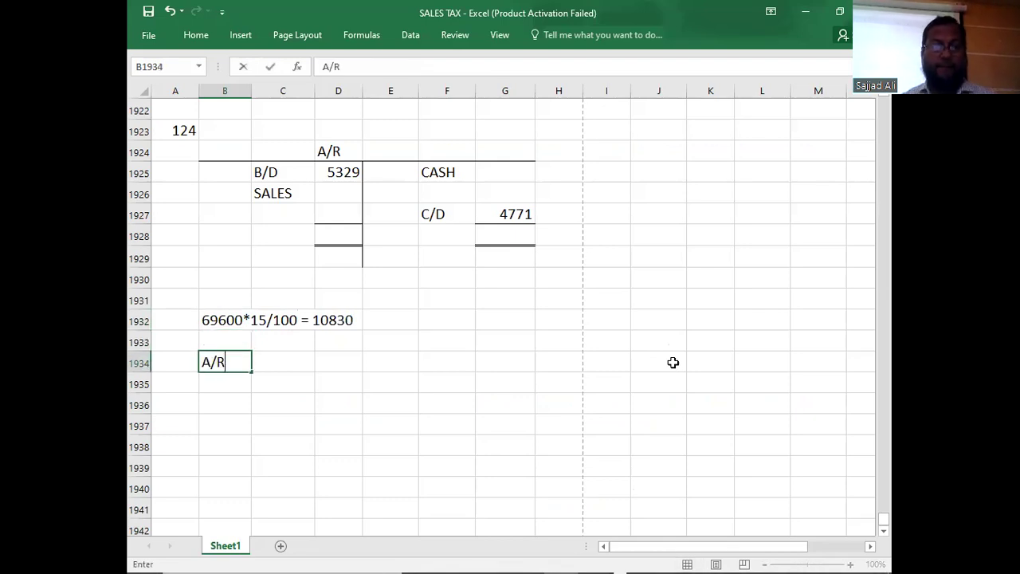
{"action": "key", "text": "Return"}
{"action": "key", "text": "Right"}
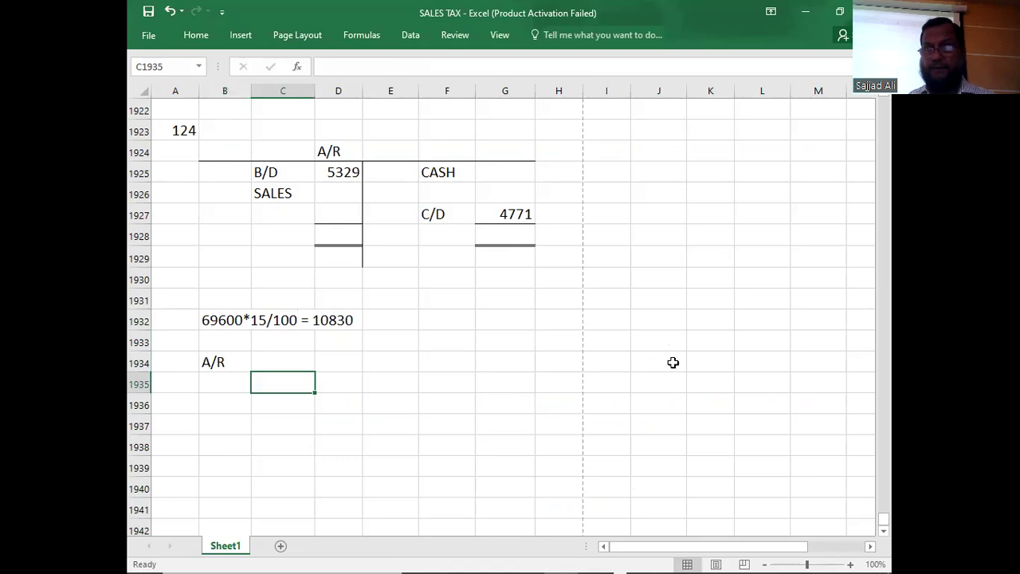
{"action": "type", "text": "SALES"}
{"action": "key", "text": "Return"}
{"action": "key", "text": "Left"}
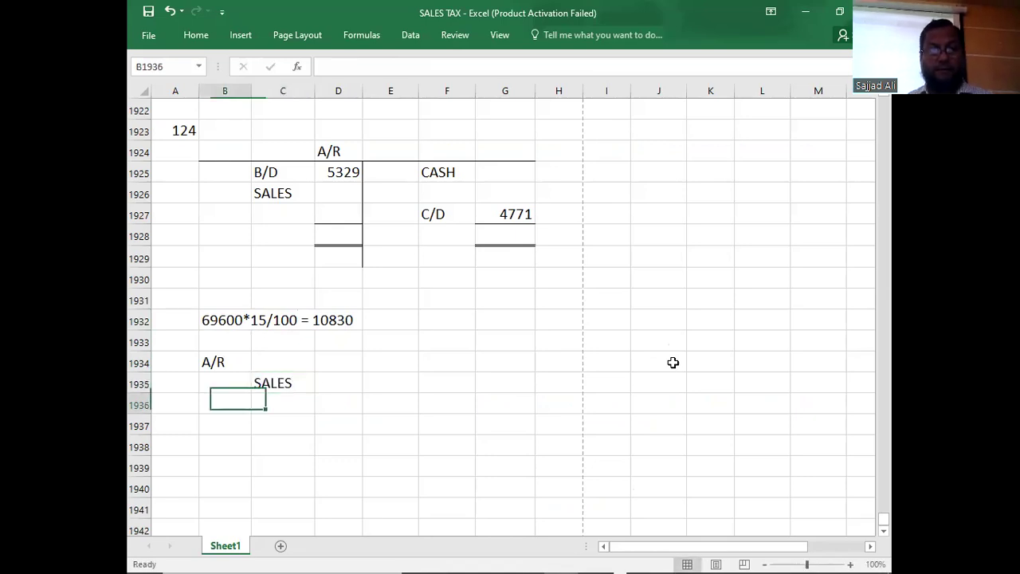
{"action": "key", "text": "Right"}
{"action": "type", "text": "SALES"}
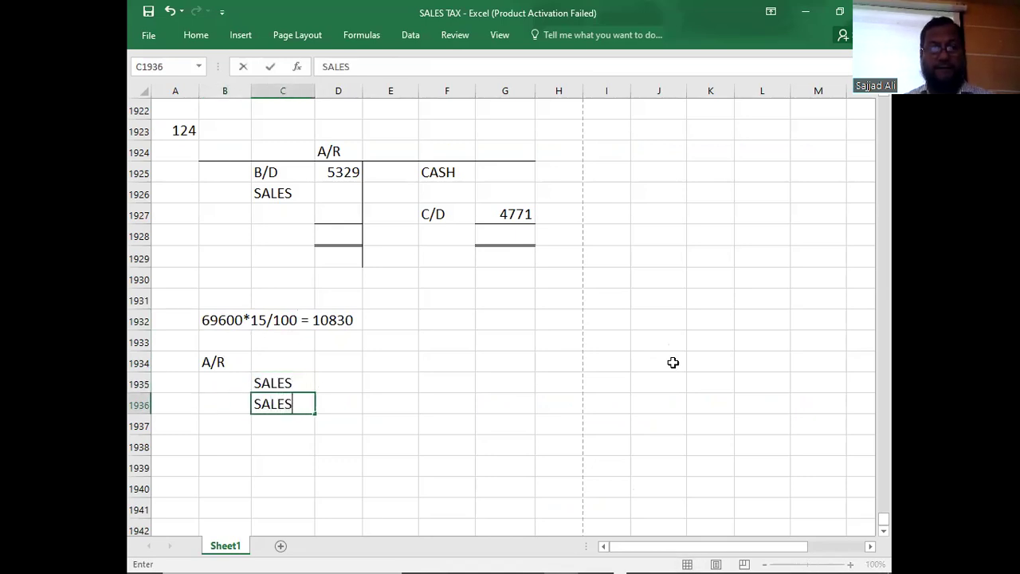
{"action": "type", "text": " TAX"}
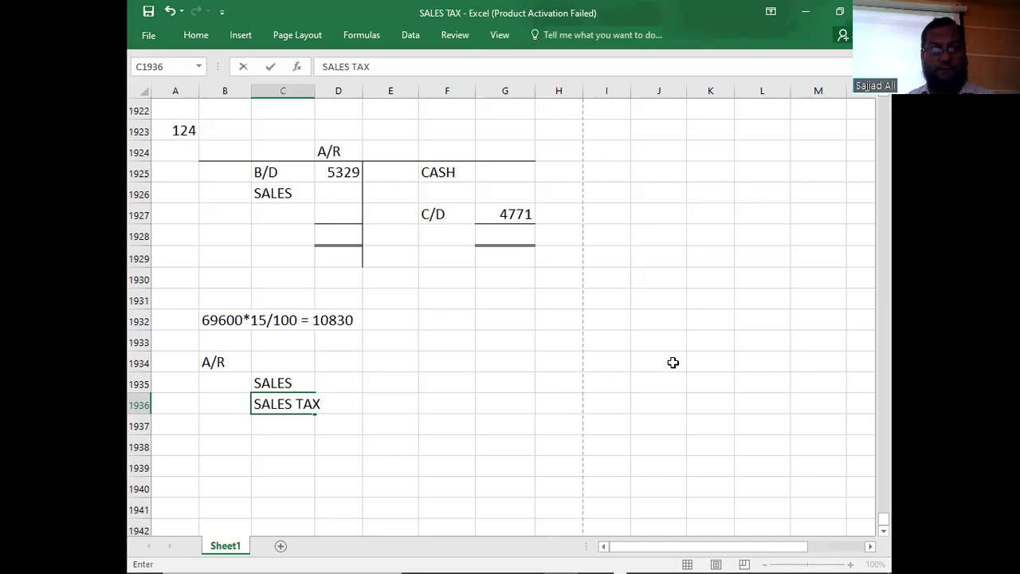
Check question 124 in the PDF and correct the result of the sales tax working in B1932 to 10380
{"action": "left_click", "coordinate": [222, 320]}
{"action": "double_click", "coordinate": [222, 321]}
{"action": "left_click", "coordinate": [325, 320]}
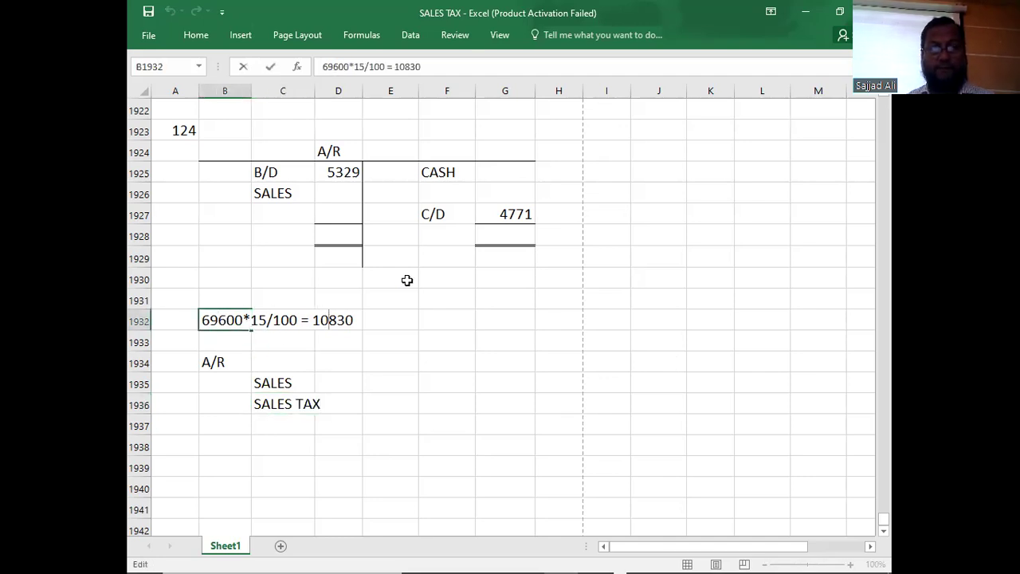
{"action": "key", "text": "alt+Tab"}
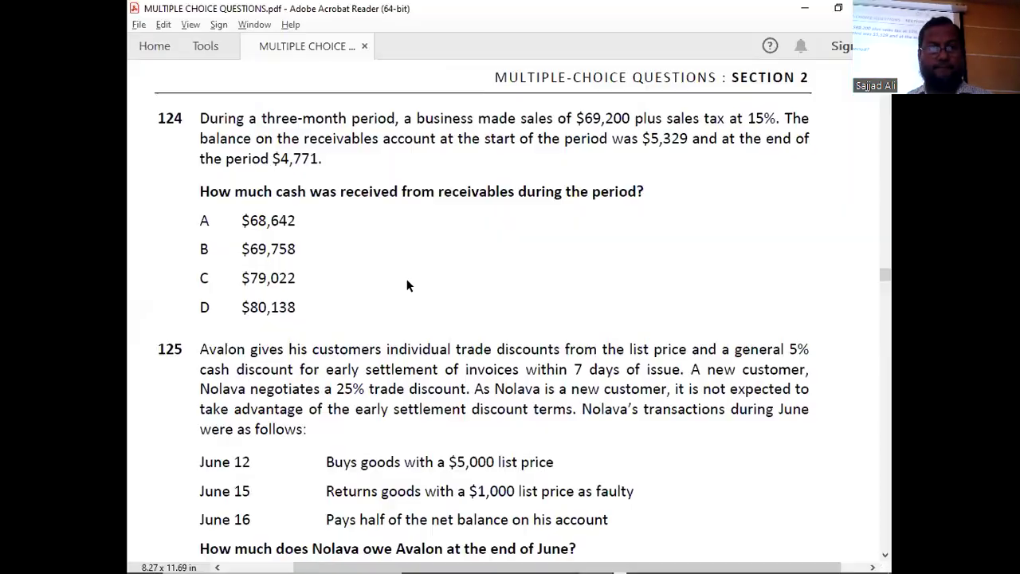
{"action": "key", "text": "alt+Tab"}
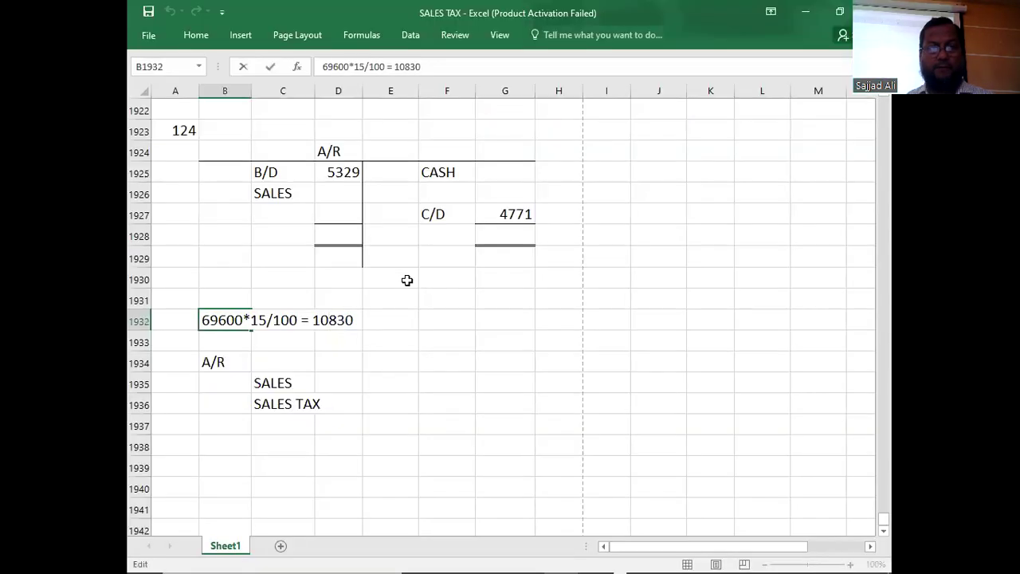
{"action": "key", "text": "Delete"}
{"action": "key", "text": "Delete"}
{"action": "key", "text": "Delete"}
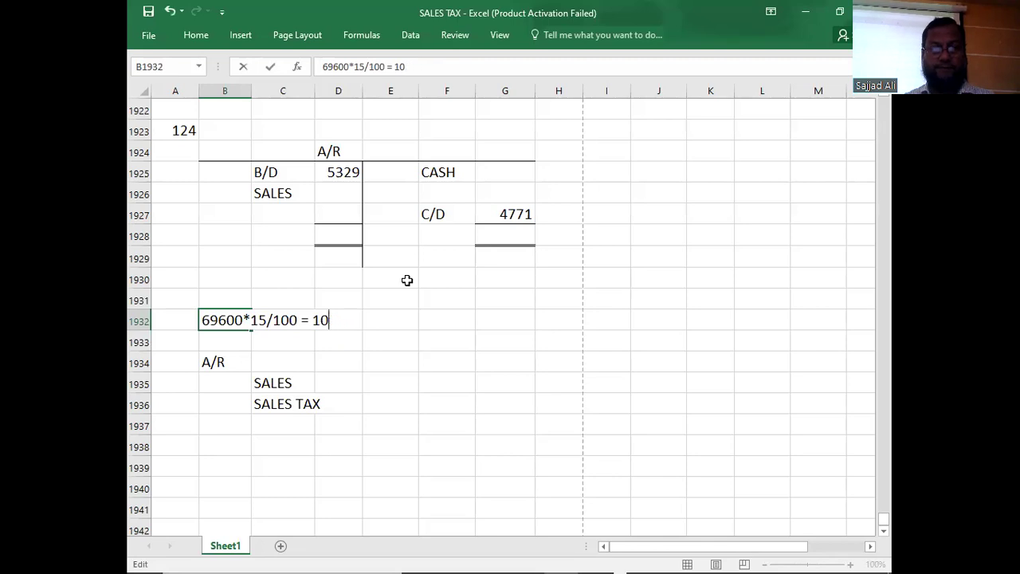
{"action": "type", "text": "380"}
{"action": "key", "text": "Return"}
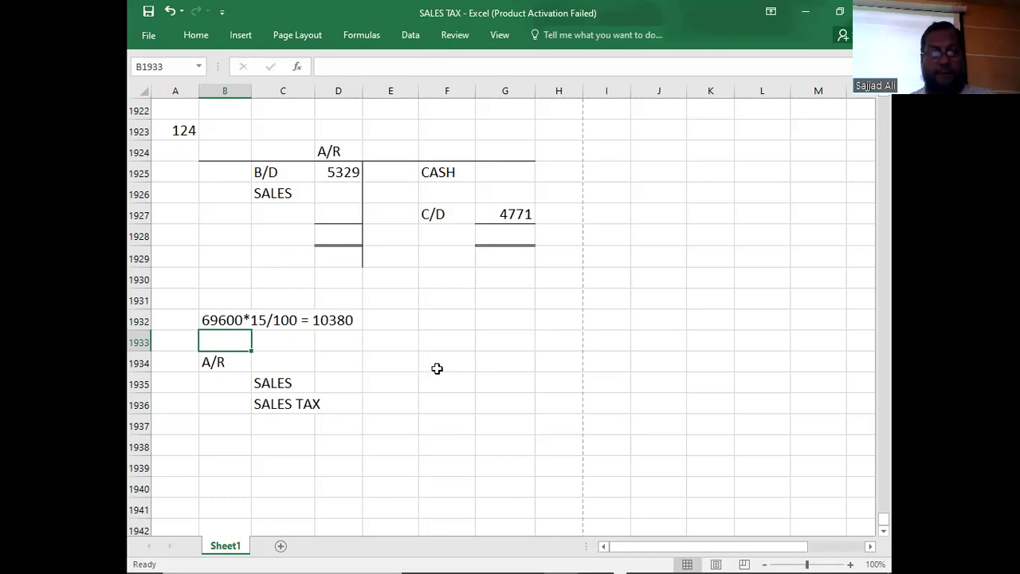
Move the A/R, SALES and SALES TAX journal entry two rows down so that it starts in B1936
{"action": "left_click", "coordinate": [401, 365]}
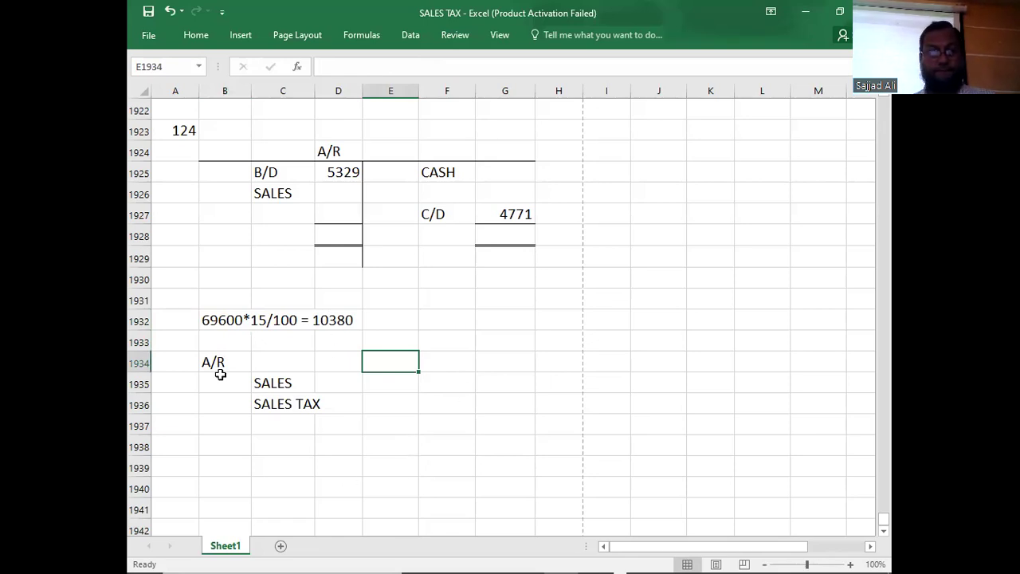
{"action": "left_click", "coordinate": [219, 361]}
{"action": "key", "text": "shift+Down"}
{"action": "key", "text": "shift+Down"}
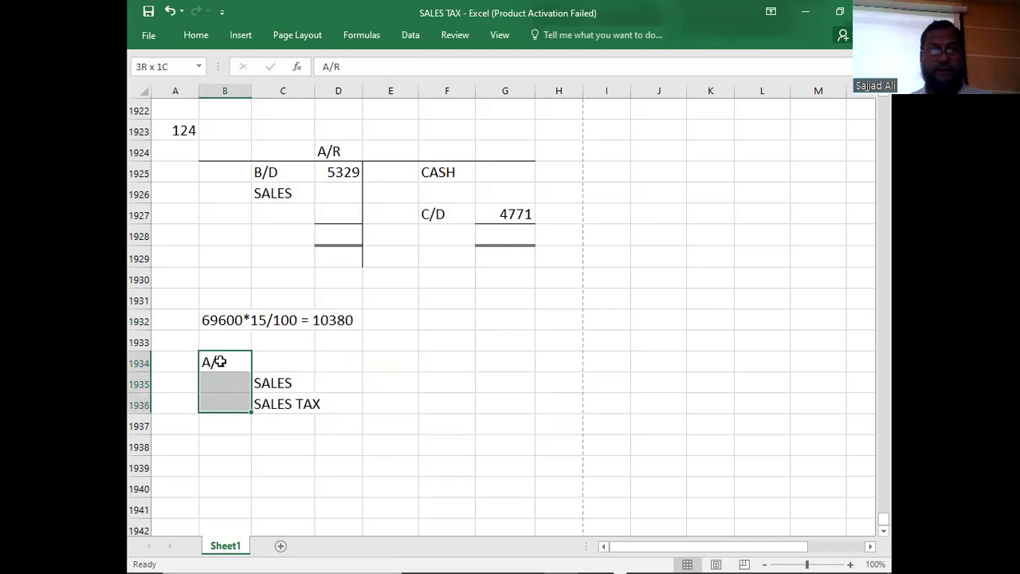
{"action": "key", "text": "shift+Right"}
{"action": "key", "text": "ctrl+c"}
{"action": "key", "text": "Down"}
{"action": "key", "text": "Down"}
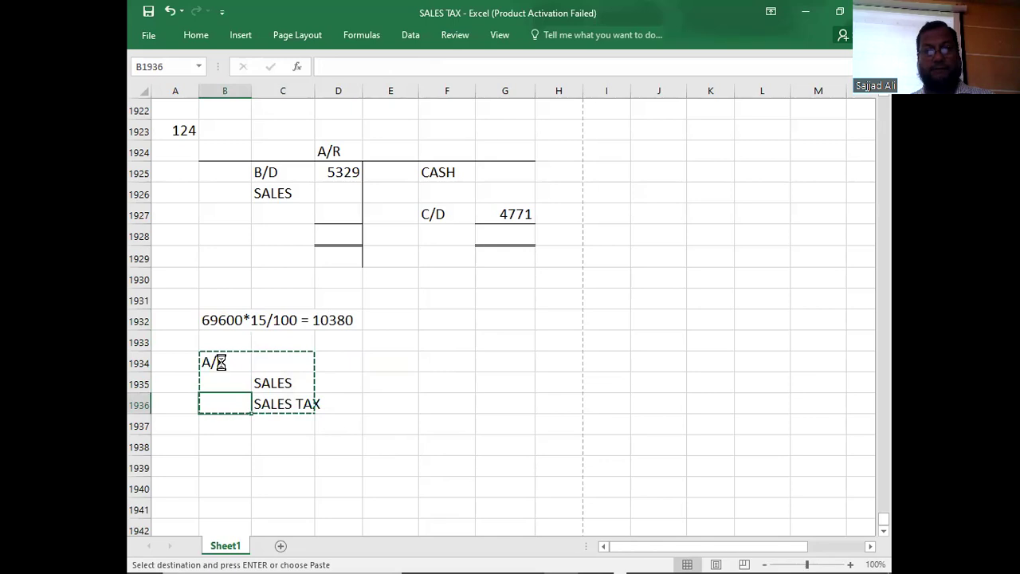
{"action": "key", "text": "Return"}
{"action": "key", "text": "Up"}
{"action": "key", "text": "Up"}
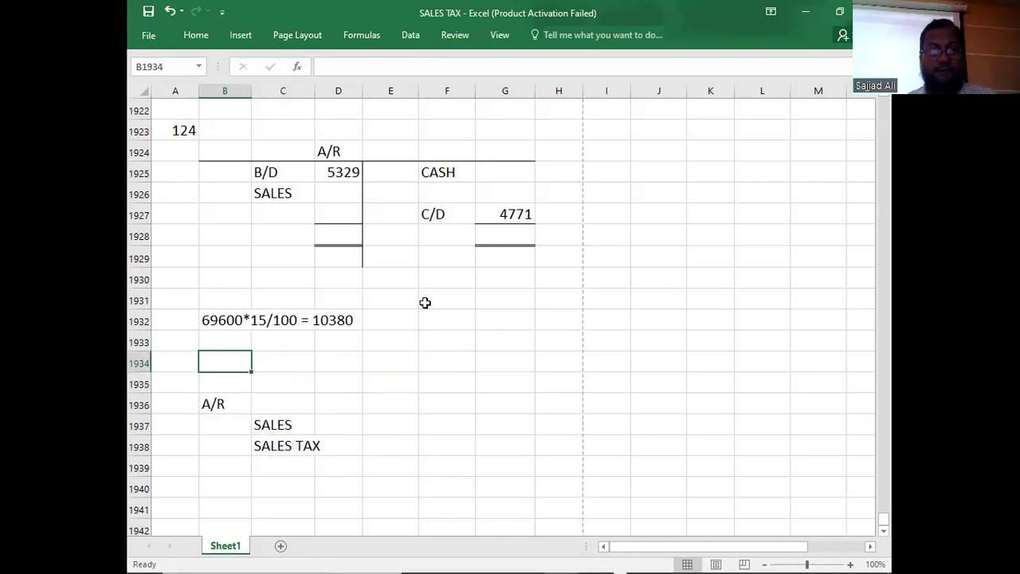
Add up sales and sales tax in column G: 69600 in G1932, 10380 in G1933 and the total 79580 in G1934
{"action": "left_click", "coordinate": [490, 318]}
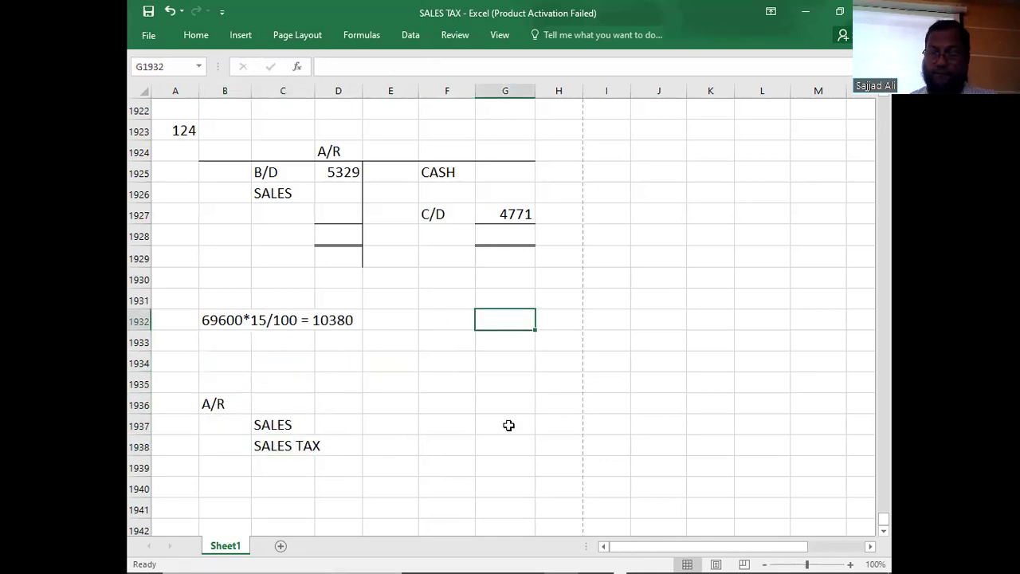
{"action": "type", "text": "69600"}
{"action": "key", "text": "Return"}
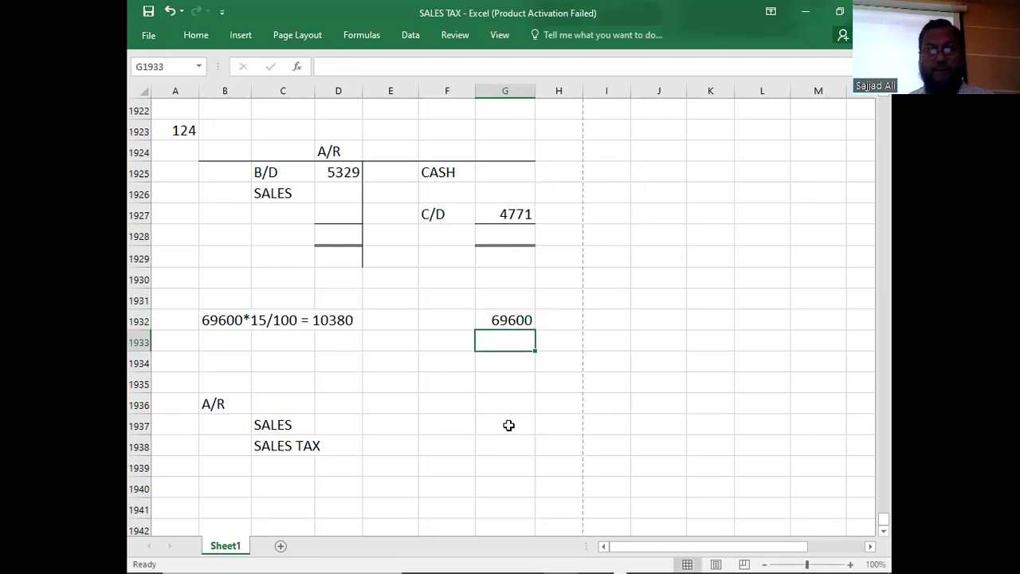
{"action": "type", "text": "10380"}
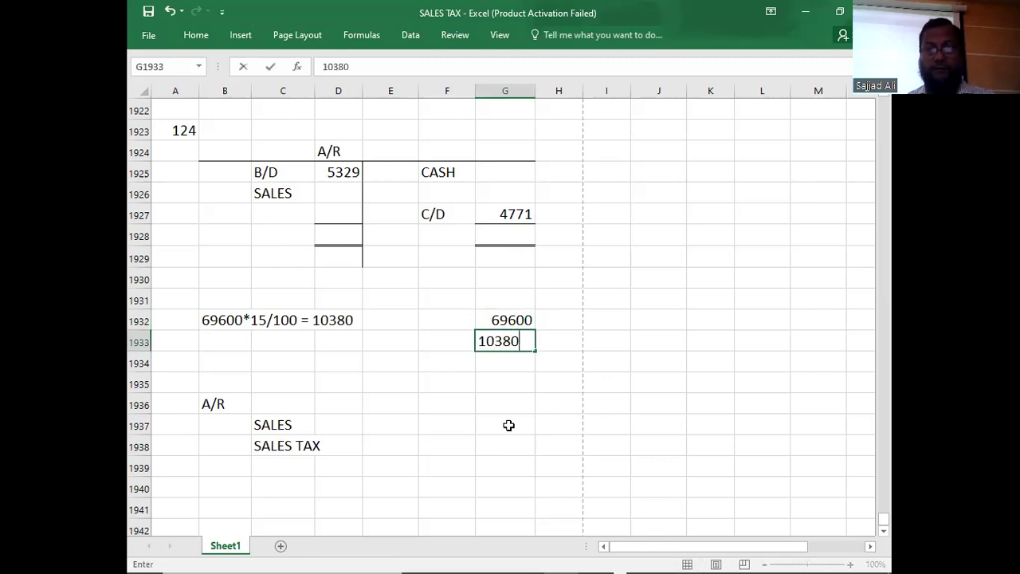
{"action": "key", "text": "Return"}
{"action": "key", "text": "Up"}
{"action": "key", "text": "shift+Up"}
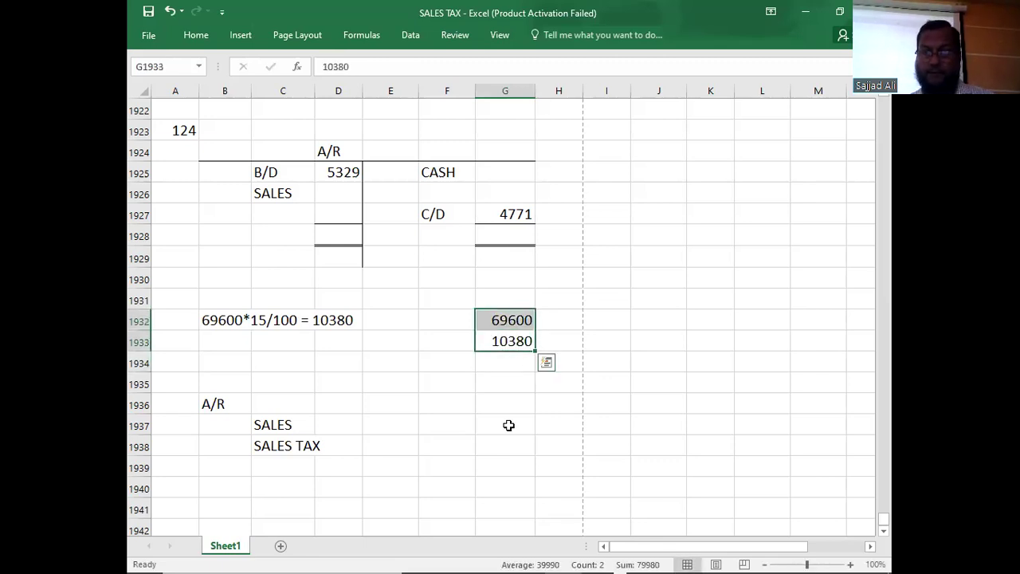
{"action": "key", "text": "Down"}
{"action": "type", "text": "7"}
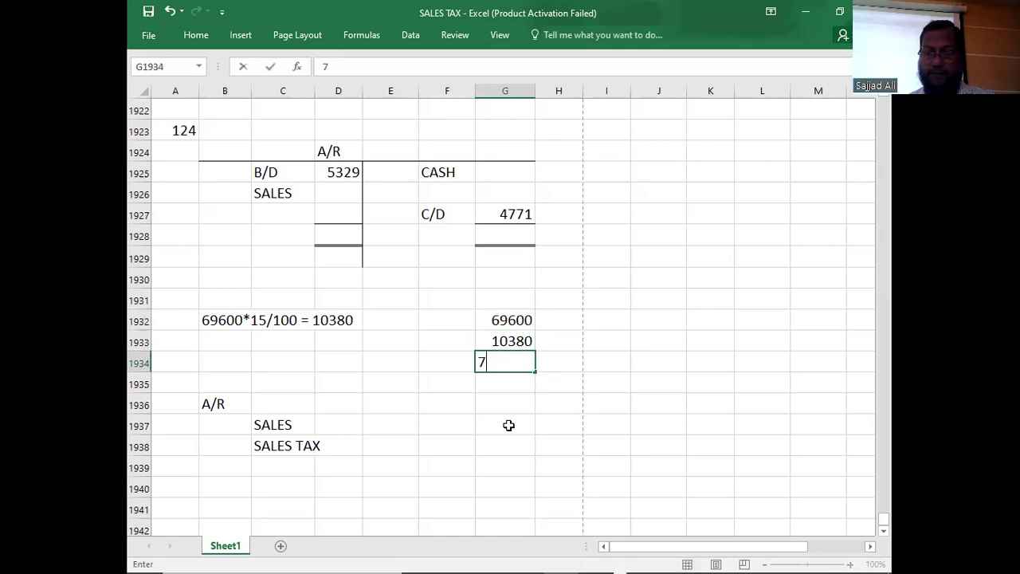
{"action": "type", "text": "9580"}
{"action": "key", "text": "Return"}
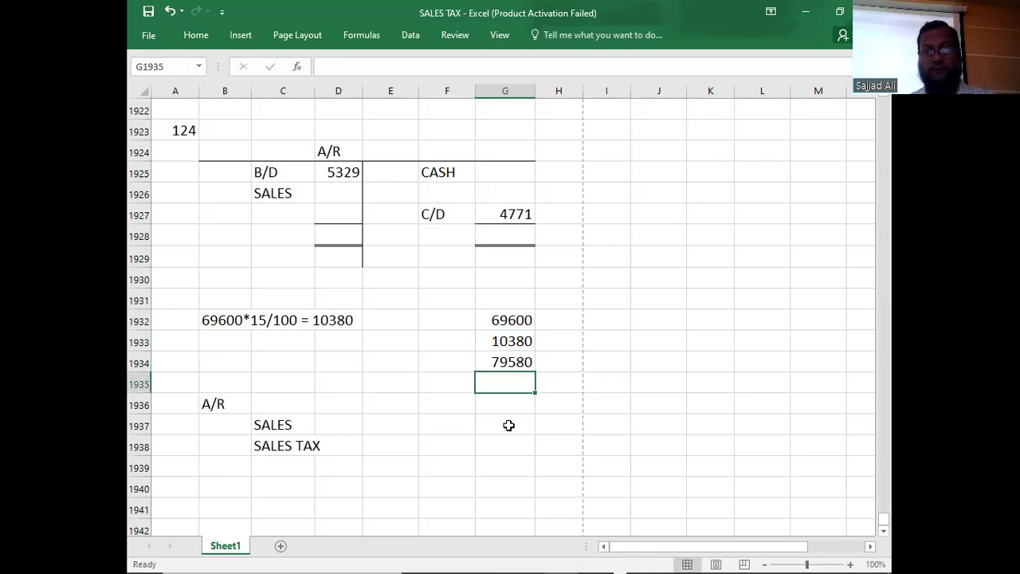
Fill in the journal entry amounts: 79580 for A/R in E1936, 69600 for SALES in F1937 and 10380 for SALES TAX in F1938
{"action": "left_click", "coordinate": [392, 406]}
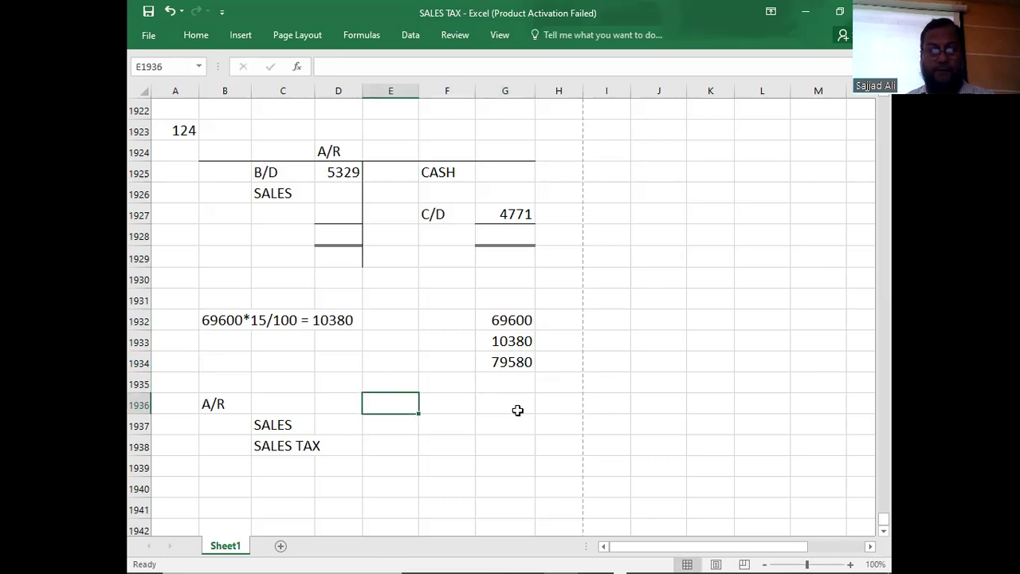
{"action": "type", "text": "79580"}
{"action": "key", "text": "Return"}
{"action": "key", "text": "Right"}
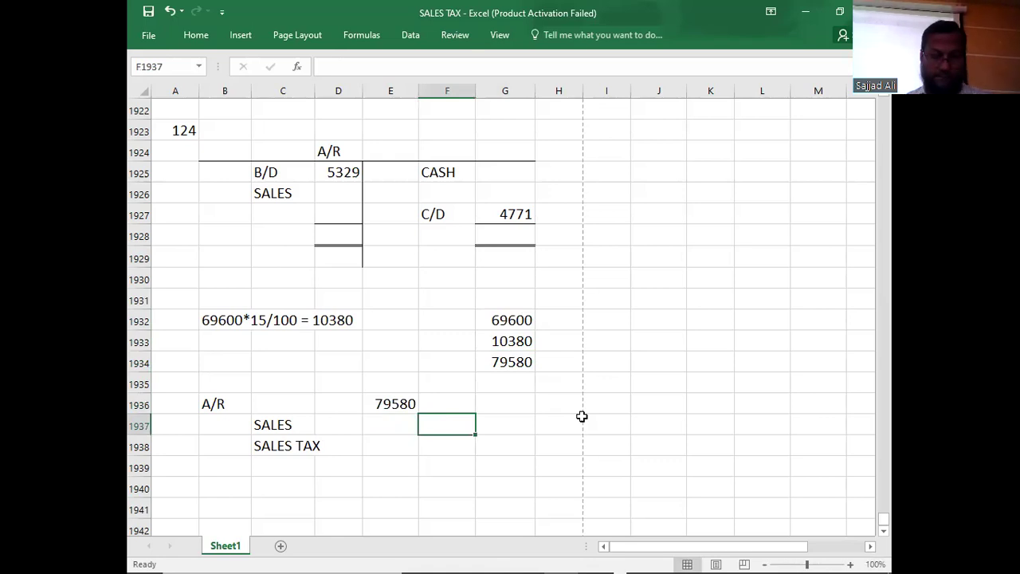
{"action": "type", "text": "69600"}
{"action": "key", "text": "Return"}
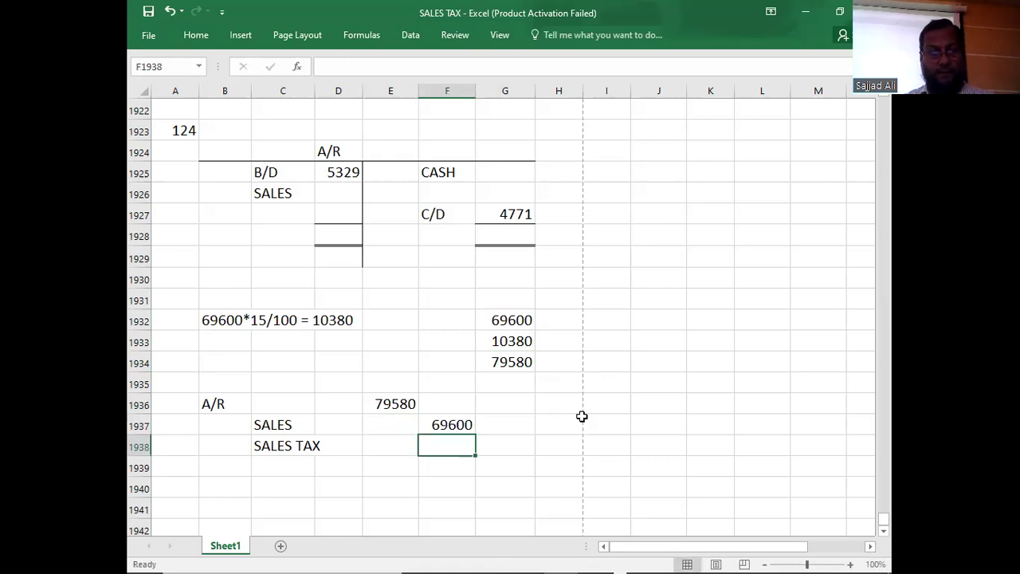
{"action": "type", "text": "10380"}
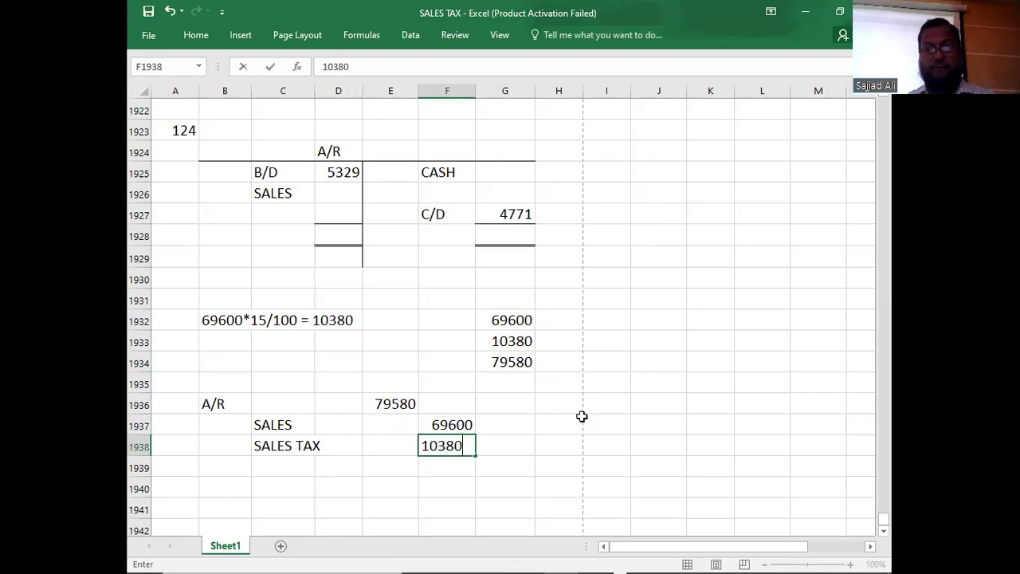
{"action": "key", "text": "Return"}
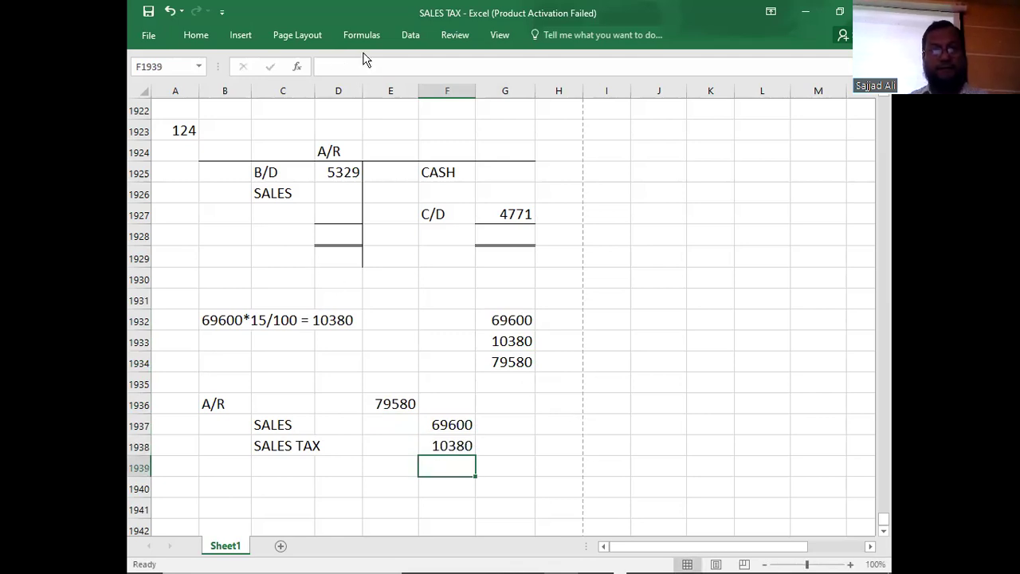
Enter 79580 beside SALES in D1926 of the A/R account and change the cash label in F1925 to "CASH ?"
{"action": "left_click", "coordinate": [408, 404]}
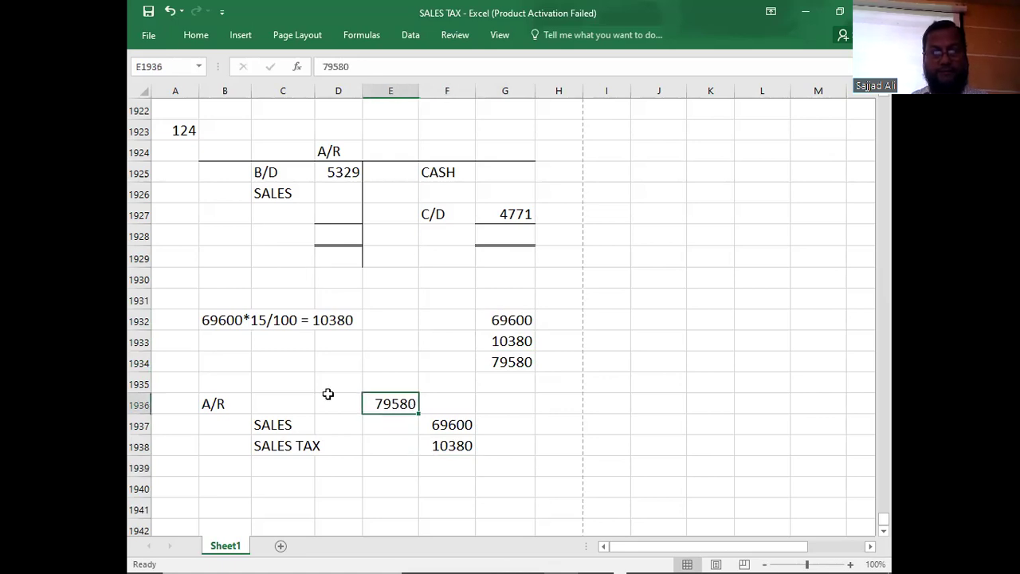
{"action": "left_click", "coordinate": [338, 197]}
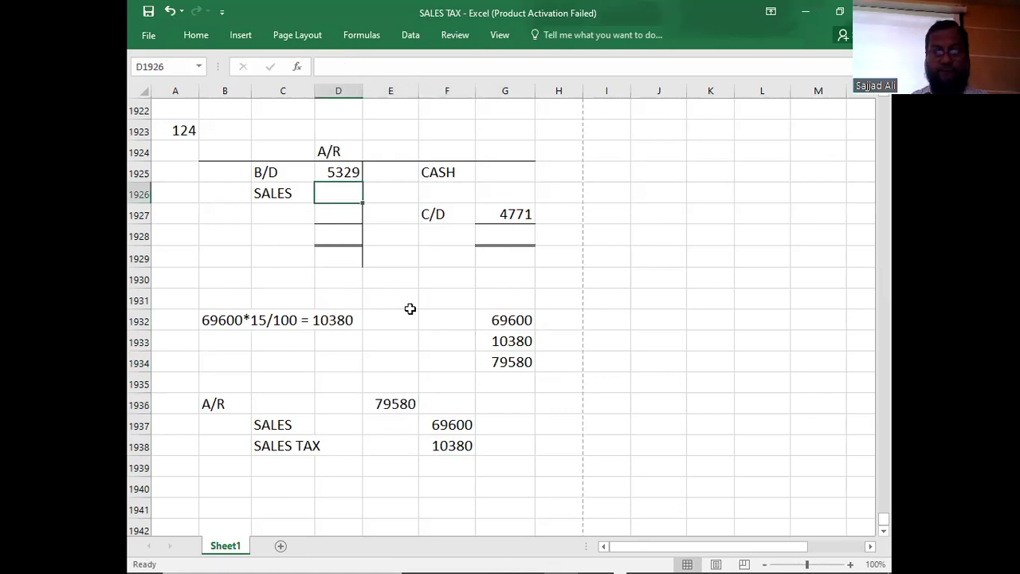
{"action": "type", "text": "79580"}
{"action": "key", "text": "Return"}
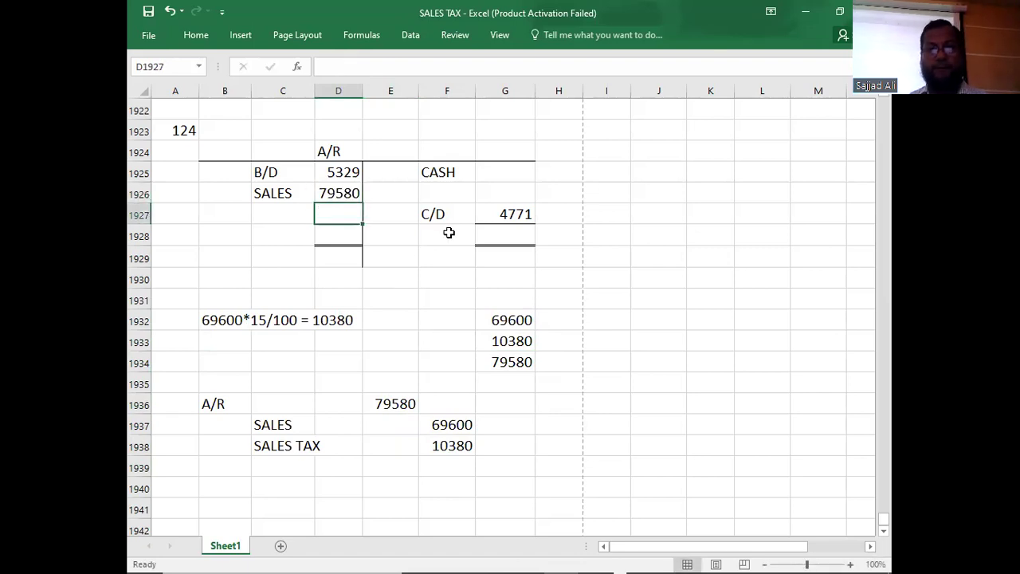
{"action": "double_click", "coordinate": [461, 177]}
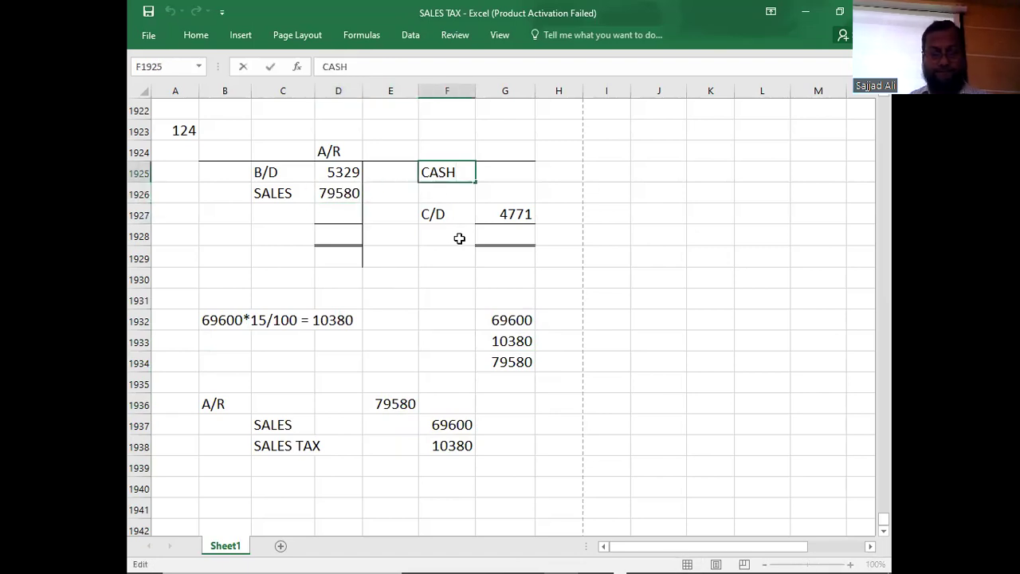
{"action": "type", "text": "?"}
{"action": "key", "text": "Return"}
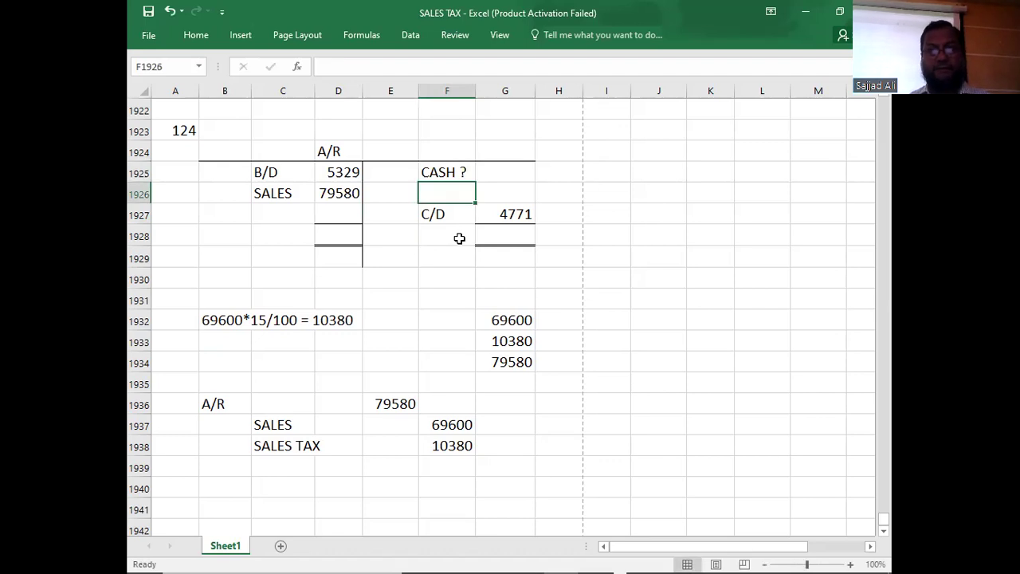
Sum the debit side of the A/R account and enter 84909 as the total in both D1928 and G1928
{"action": "left_click", "coordinate": [327, 240]}
{"action": "key", "text": "shift+Up"}
{"action": "key", "text": "shift+Up"}
{"action": "key", "text": "shift+Up"}
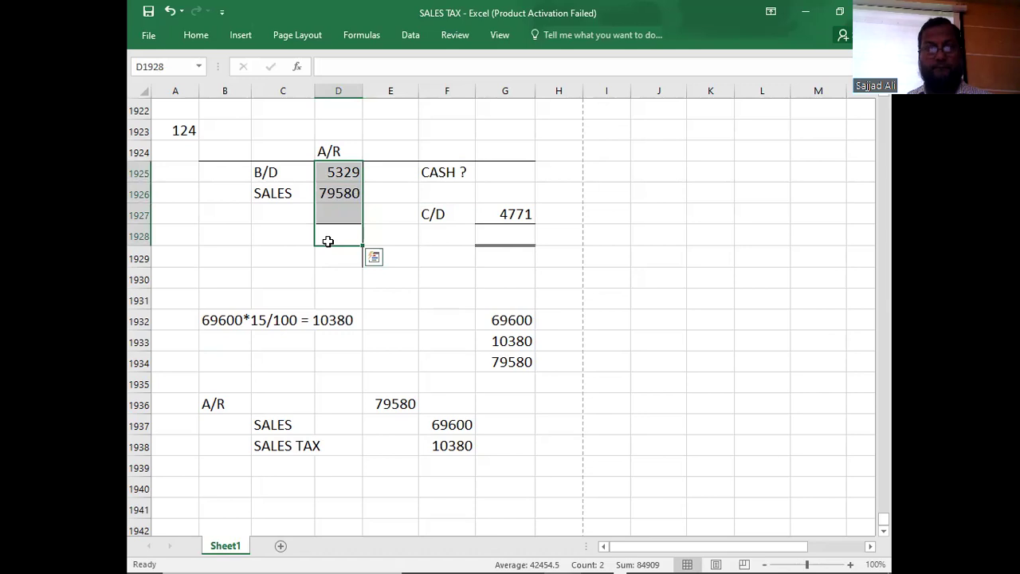
{"action": "left_click", "coordinate": [327, 241]}
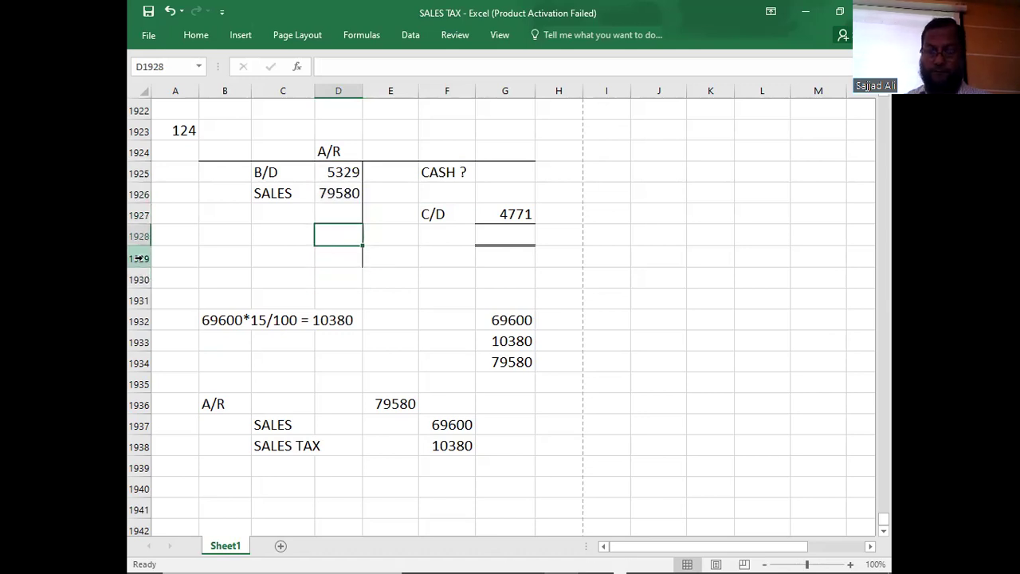
{"action": "type", "text": "84909"}
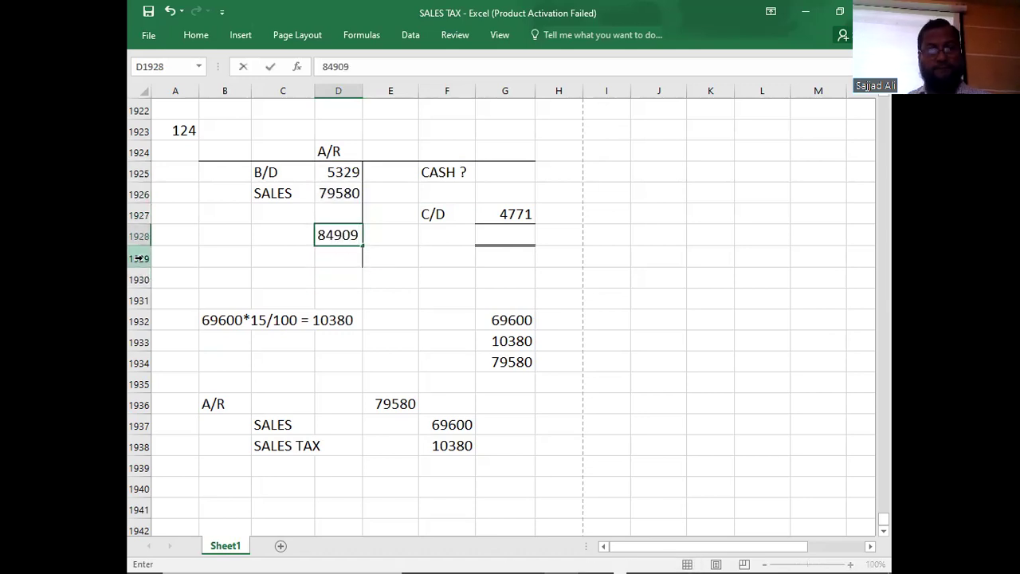
{"action": "key", "text": "Right"}
{"action": "key", "text": "Right"}
{"action": "key", "text": "Right"}
{"action": "type", "text": "84909"}
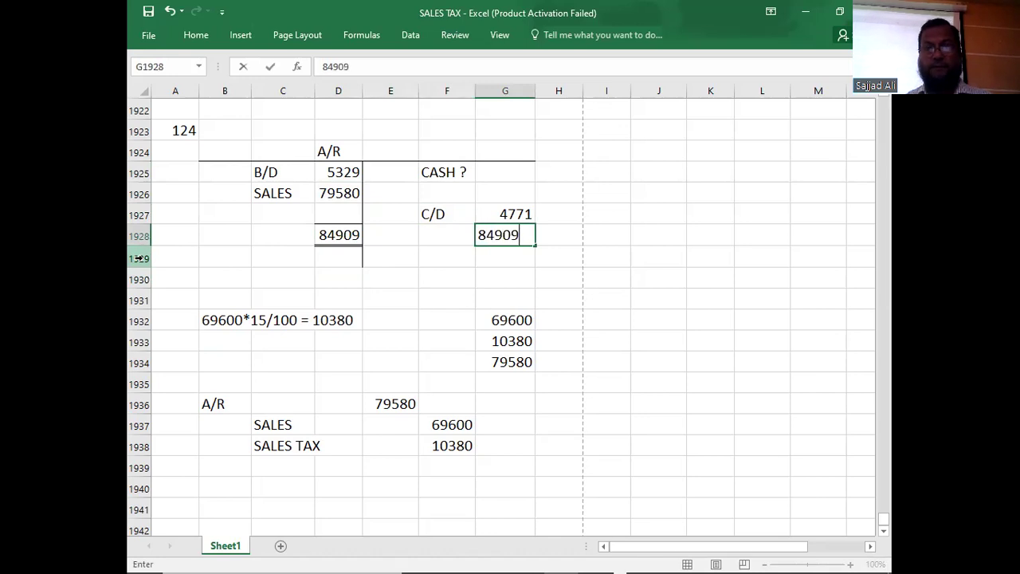
{"action": "key", "text": "ctrl+Return"}
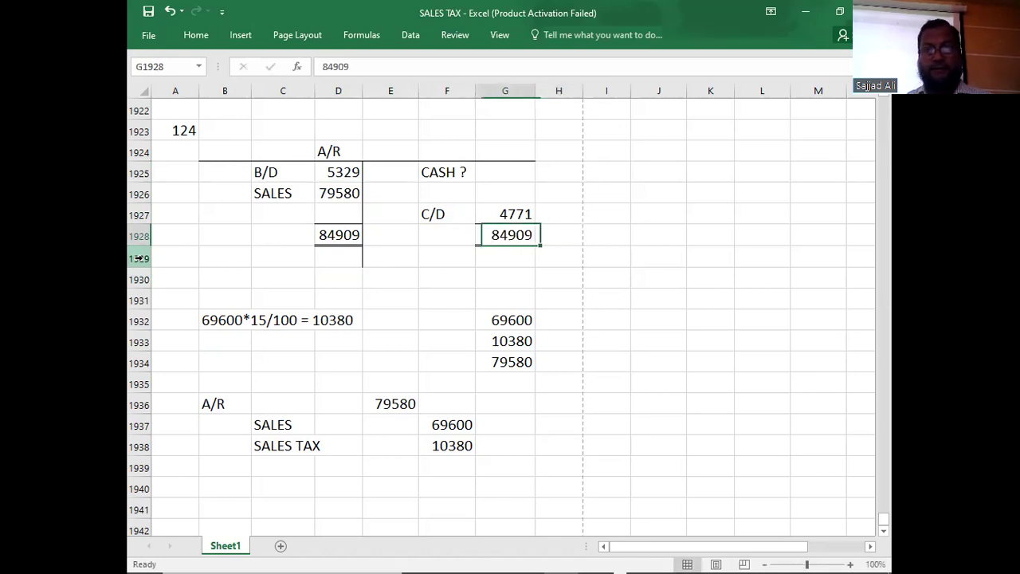
Enter the balancing cash received figure 80138 in G1925 of the A/R account
{"action": "key", "text": "Up"}
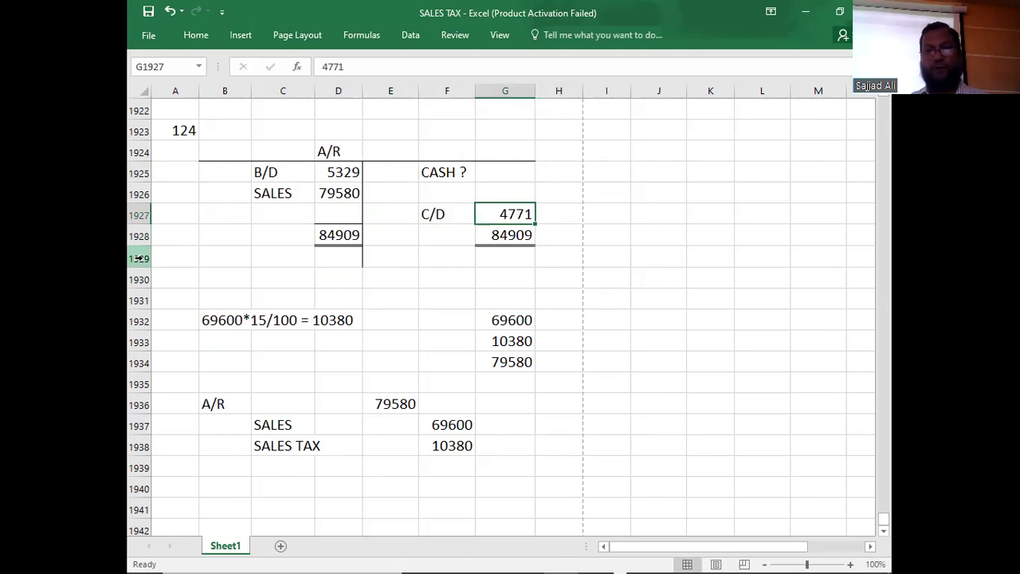
{"action": "key", "text": "Up"}
{"action": "key", "text": "Up"}
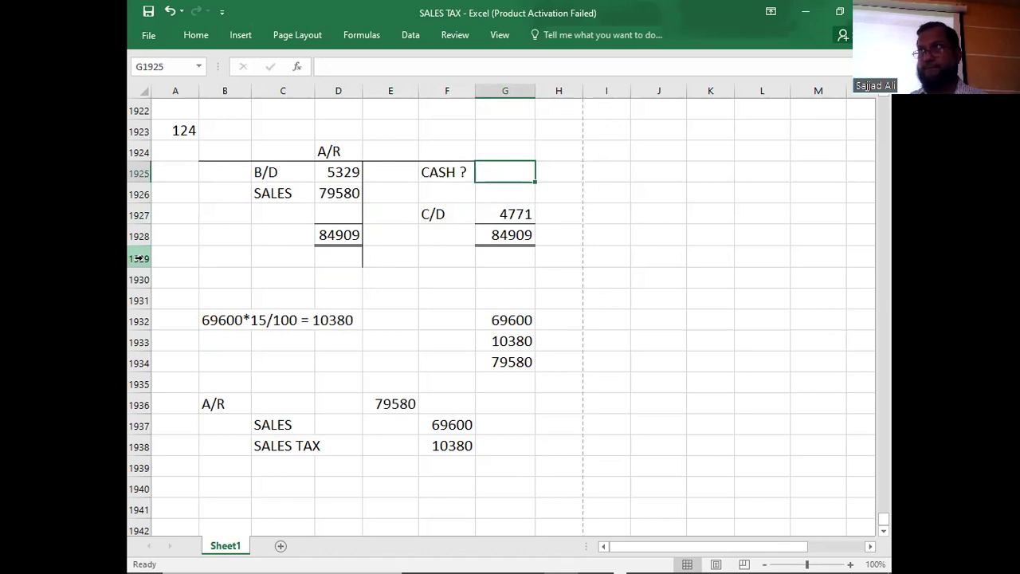
{"action": "type", "text": "8"}
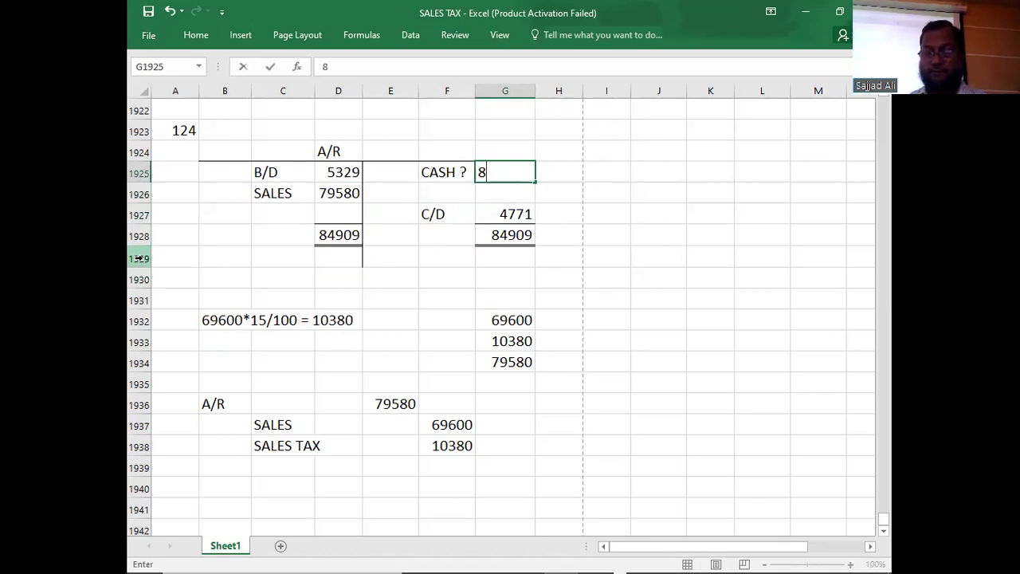
{"action": "type", "text": "0138"}
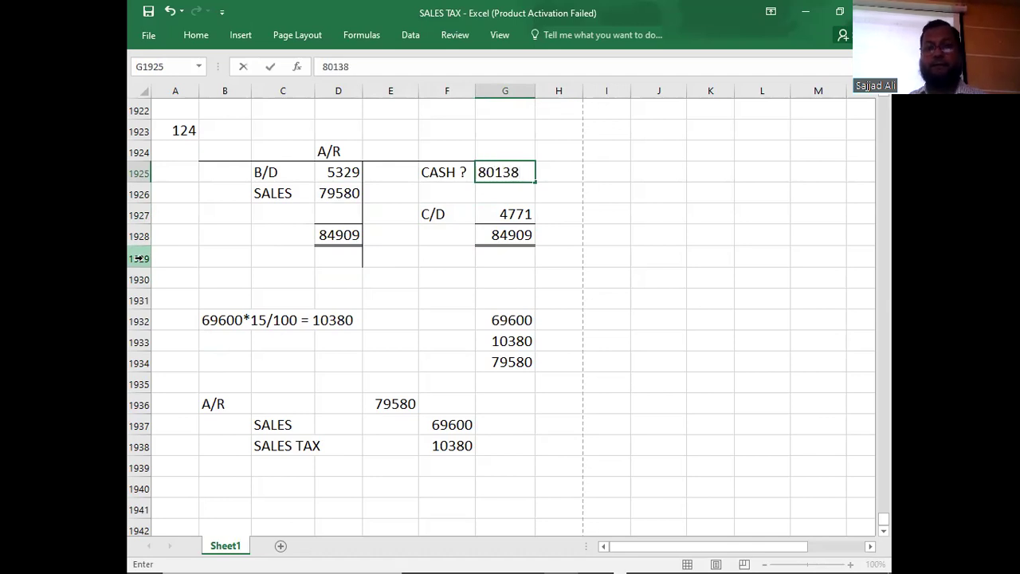
{"action": "key", "text": "Return"}
{"action": "key", "text": "Return"}
{"action": "key", "text": "Return"}
{"action": "key", "text": "Return"}
{"action": "key", "text": "Return"}
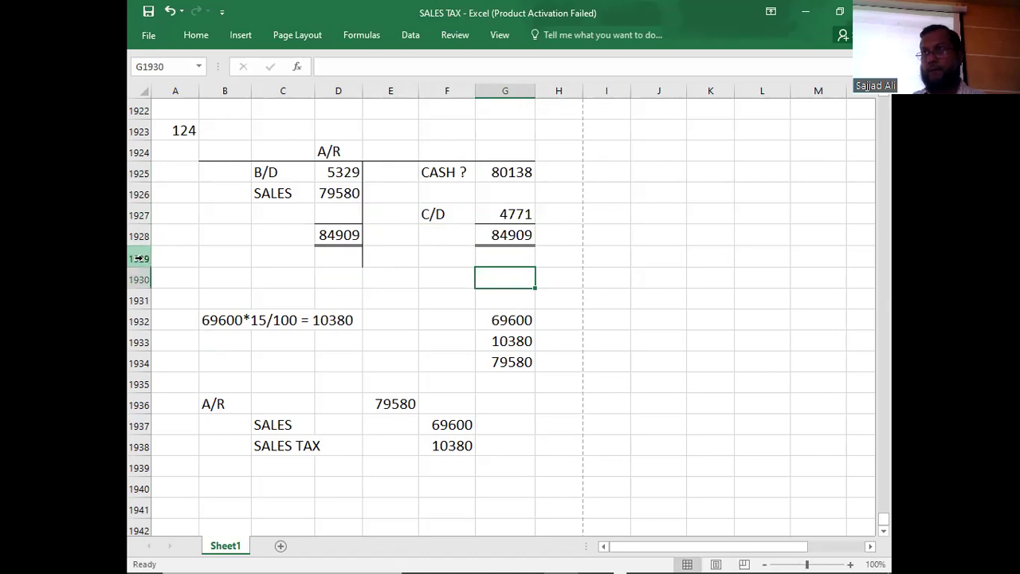
Record D as the answer to question 124 in A1924
{"action": "left_click", "coordinate": [171, 149]}
{"action": "type", "text": "D"}
{"action": "key", "text": "Return"}
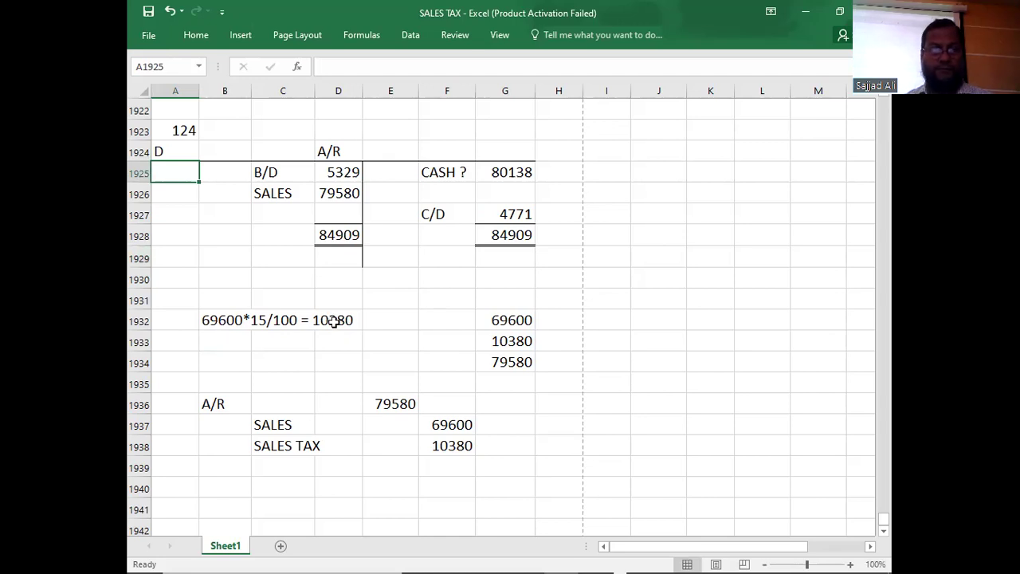
Switch to Calculator, place it clear of the A/R workings and check the sales tax by calculating 69600 × 15 ÷ 100
{"action": "key", "text": "alt+Tab"}
{"action": "key", "text": "alt+Tab"}
{"action": "key", "text": "alt+Tab"}
{"action": "key", "text": "alt+Tab"}
{"action": "key", "text": "alt+Tab"}
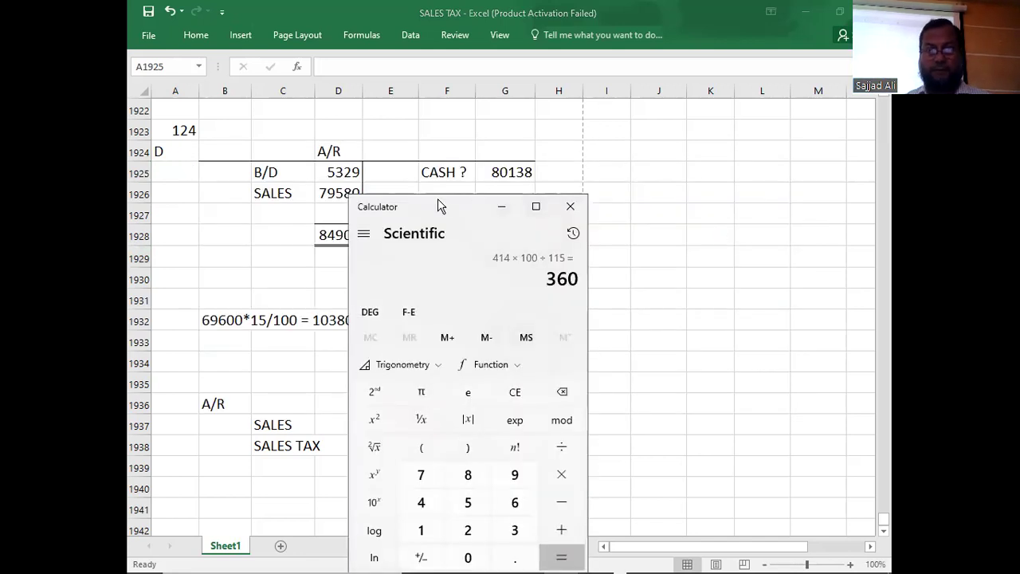
{"action": "left_click_drag", "start_coordinate": [444, 206], "coordinate": [667, 183]}
{"action": "key", "text": "Escape"}
{"action": "type", "text": "69"}
{"action": "type", "text": "0*15/1"}
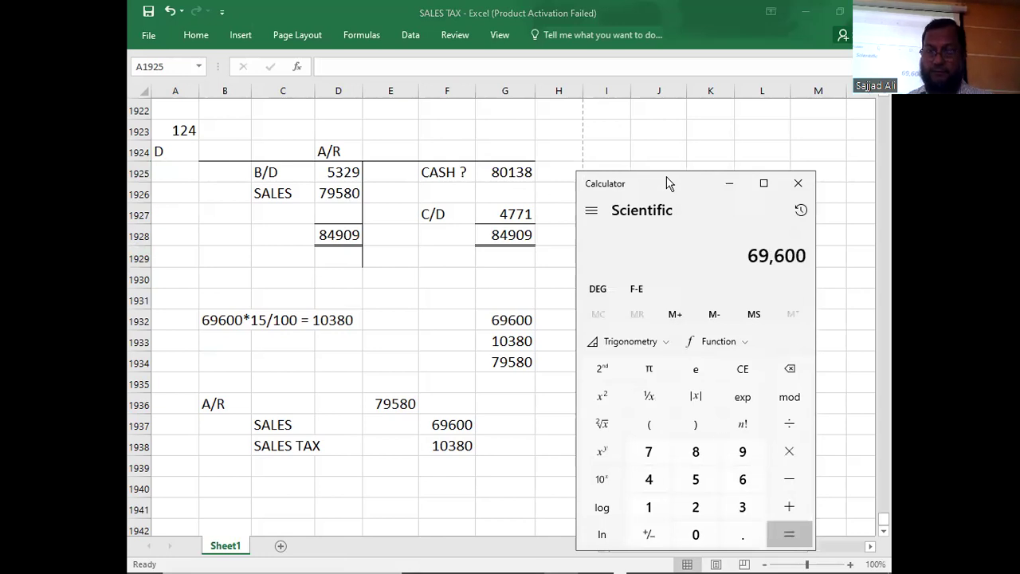
{"action": "type", "text": "00"}
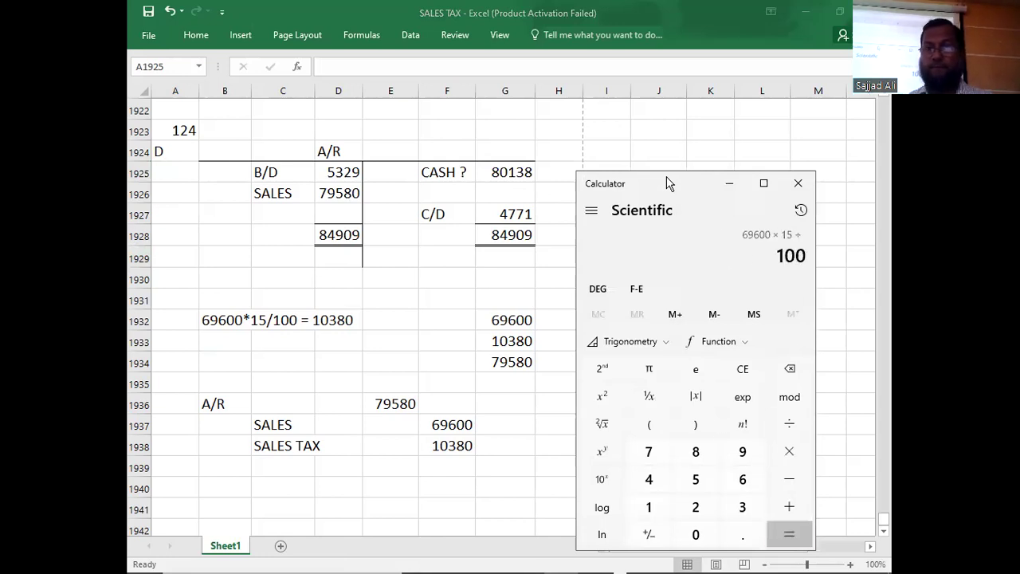
{"action": "key", "text": "Return"}
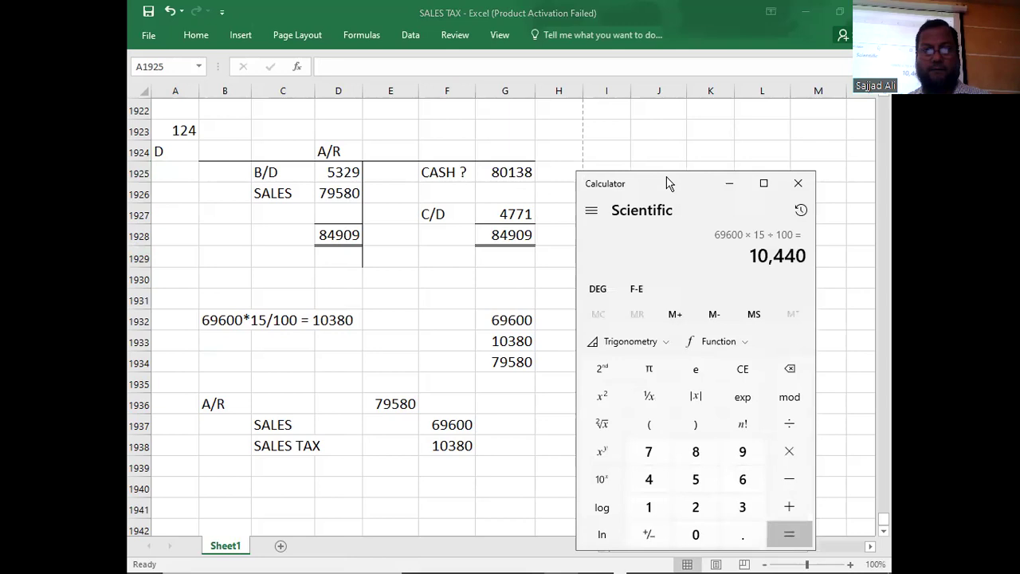
Clear the calculation in Calculator and switch back to the SALES TAX workbook
{"action": "key", "text": "Escape"}
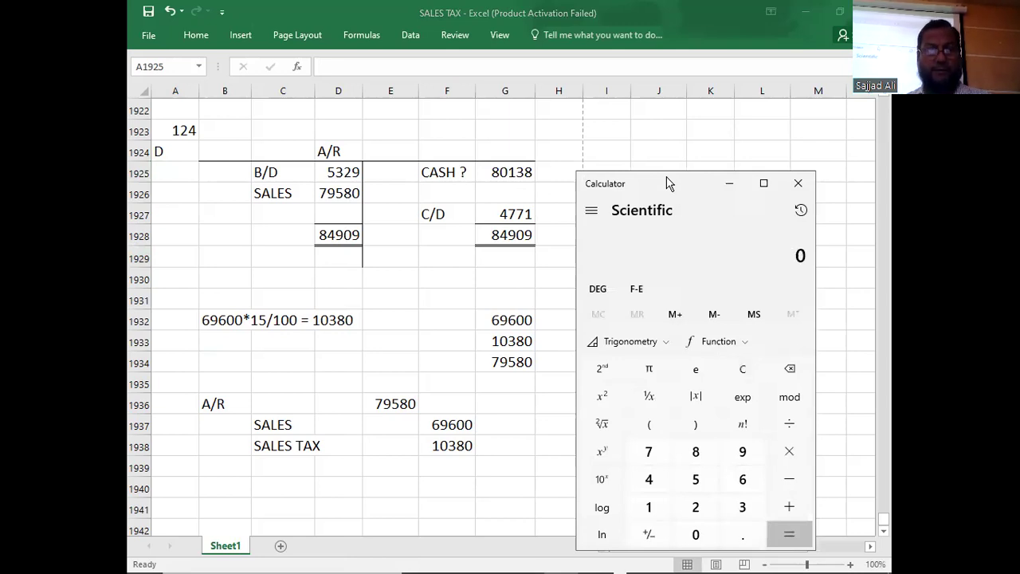
{"action": "key", "text": "alt+Tab"}
{"action": "key", "text": "alt+Tab"}
{"action": "key", "text": "Tab"}
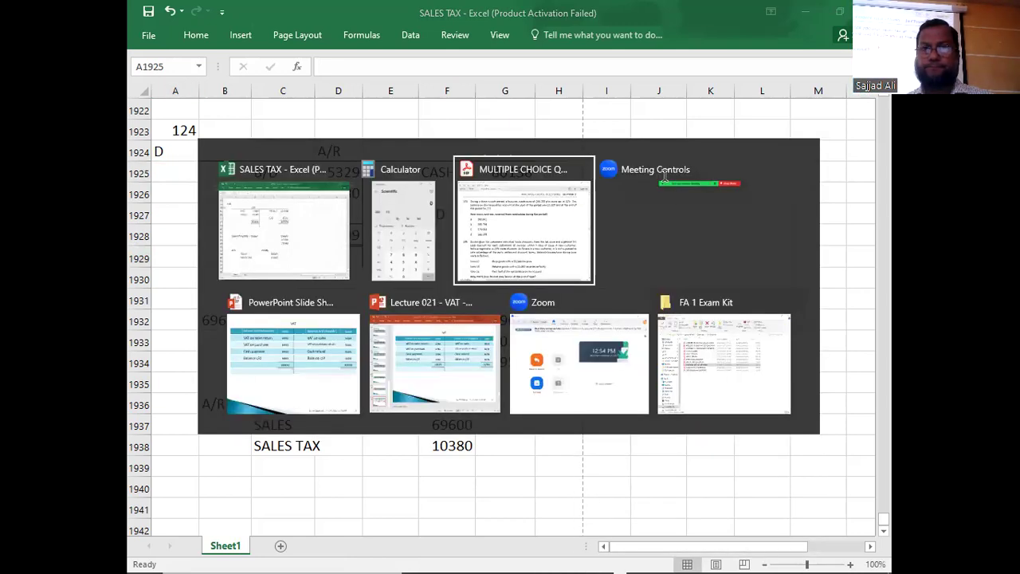
{"action": "key", "text": "alt+Tab"}
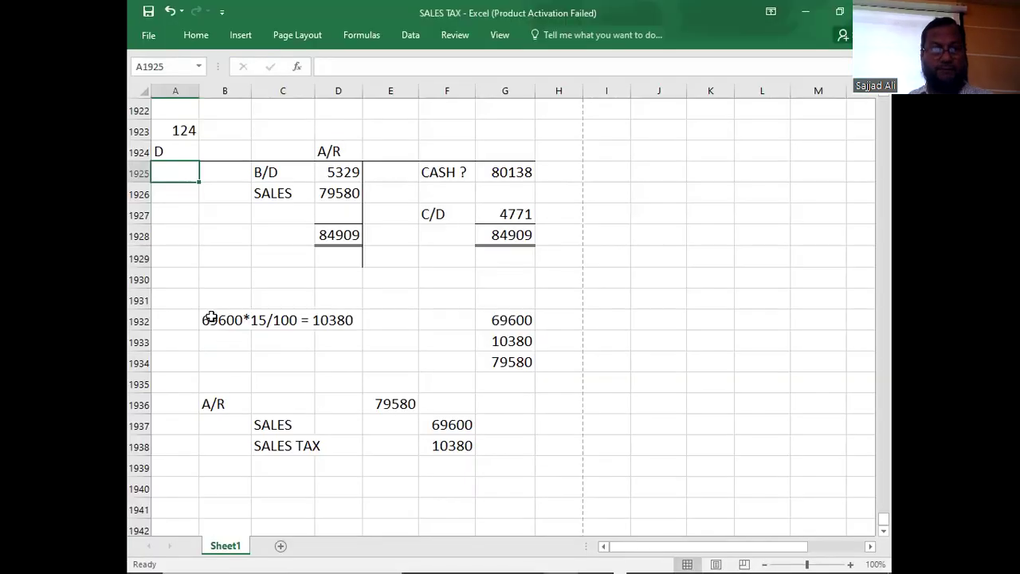
Correct the sales amount in the B1932 sales tax working to 69200
{"action": "double_click", "coordinate": [211, 317]}
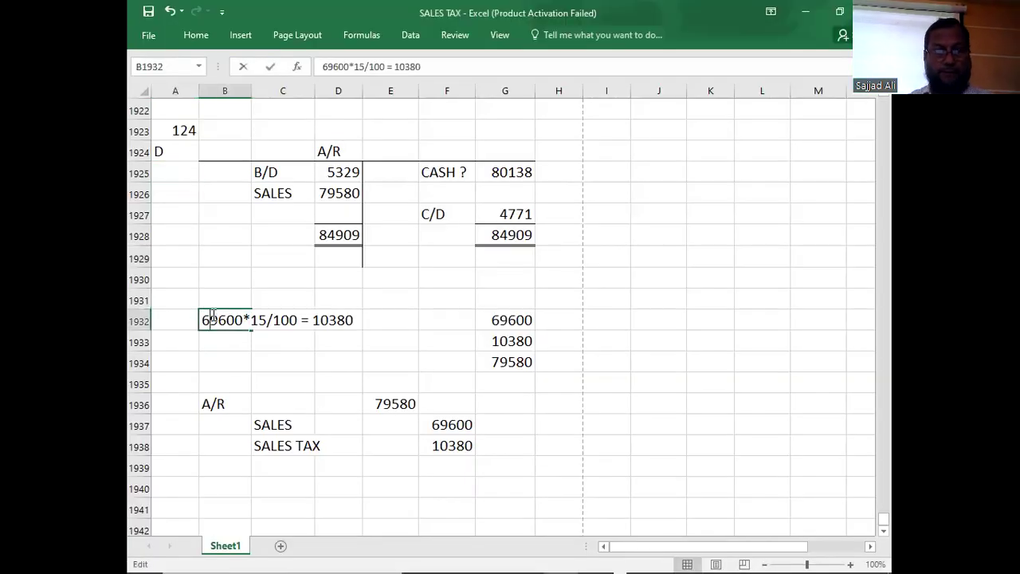
{"action": "key", "text": "BackSpace"}
{"action": "type", "text": "2"}
{"action": "key", "text": "Right"}
{"action": "key", "text": "Right"}
{"action": "key", "text": "Right"}
{"action": "key", "text": "Right"}
{"action": "key", "text": "Right"}
{"action": "key", "text": "Right"}
{"action": "key", "text": "Right"}
{"action": "key", "text": "Right"}
{"action": "key", "text": "Right"}
{"action": "key", "text": "Right"}
{"action": "key", "text": "Right"}
{"action": "key", "text": "Right"}
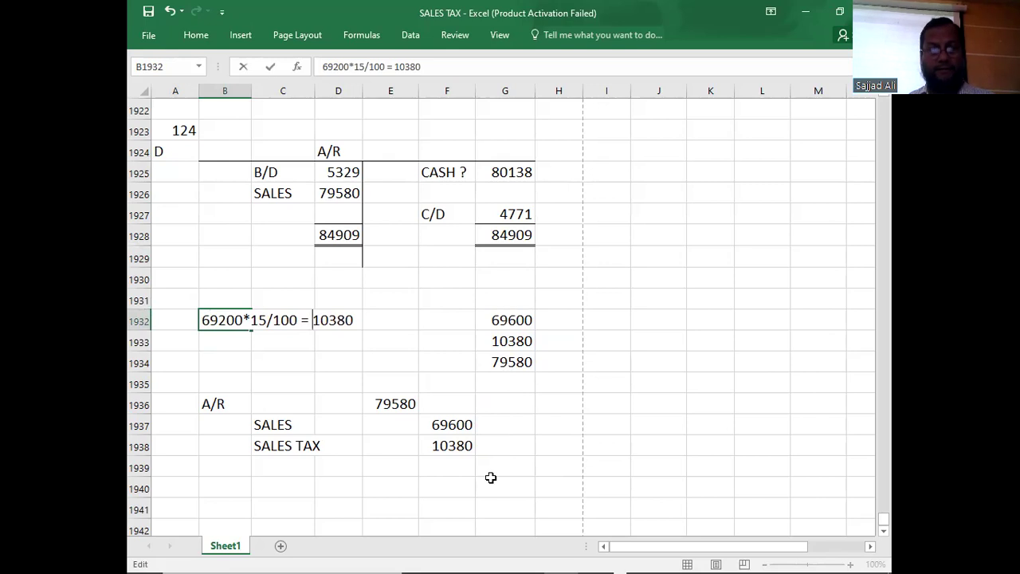
Correct the sales amount in G1932 to 69200 and check its sum with the sales tax in G1933
{"action": "left_click", "coordinate": [509, 320]}
{"action": "key", "text": "BackSpace"}
{"action": "type", "text": "2"}
{"action": "key", "text": "Right"}
{"action": "key", "text": "Right"}
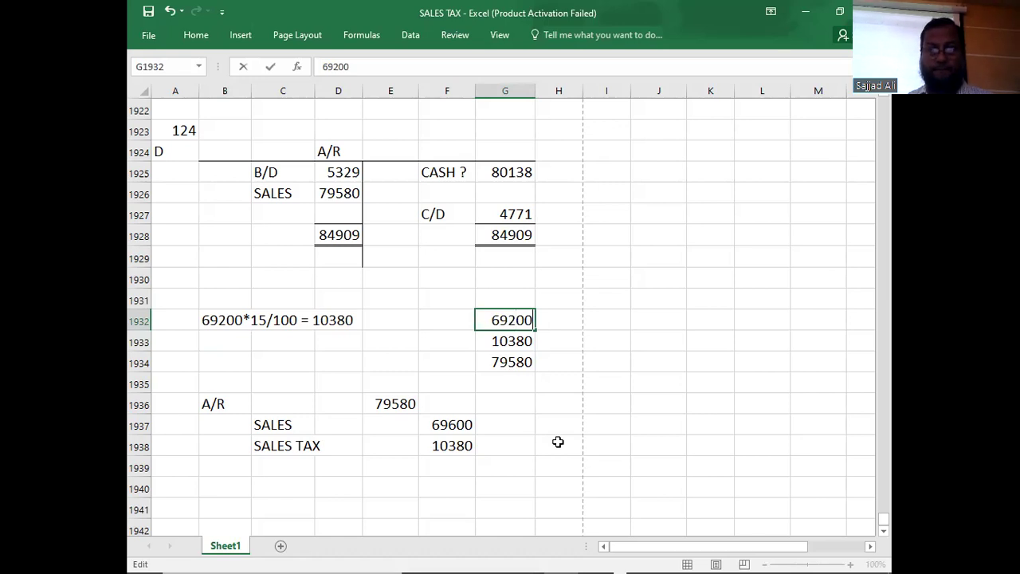
{"action": "left_click", "coordinate": [527, 428]}
{"action": "key", "text": "Up"}
{"action": "key", "text": "Up"}
{"action": "key", "text": "Up"}
{"action": "key", "text": "Up"}
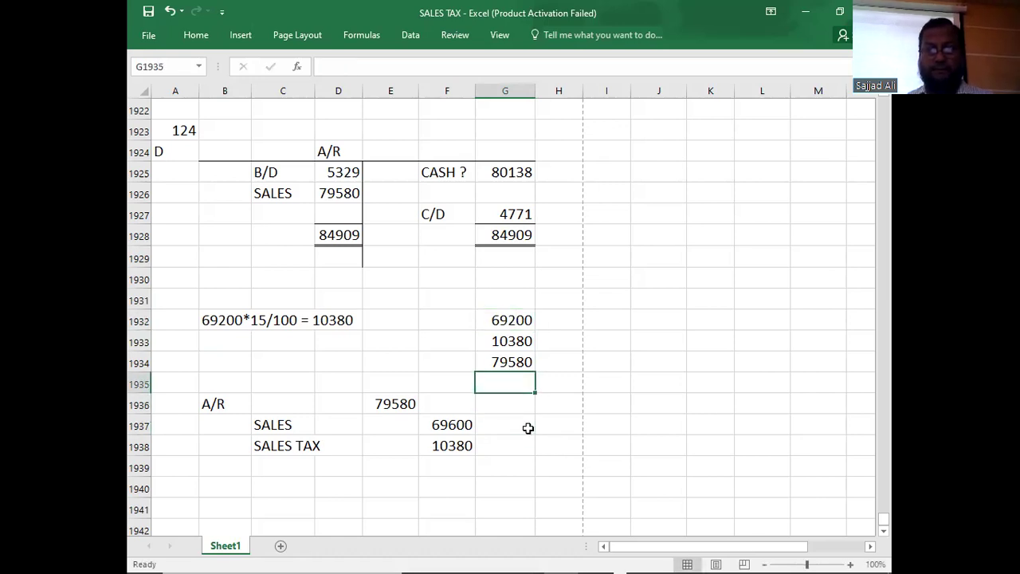
{"action": "key", "text": "shift+Up"}
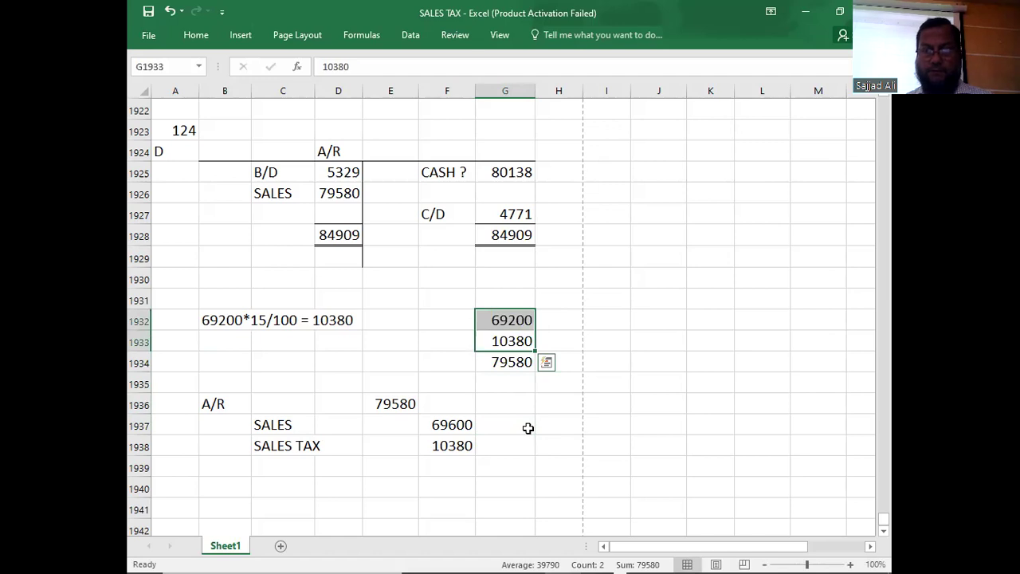
{"action": "key", "text": "Down"}
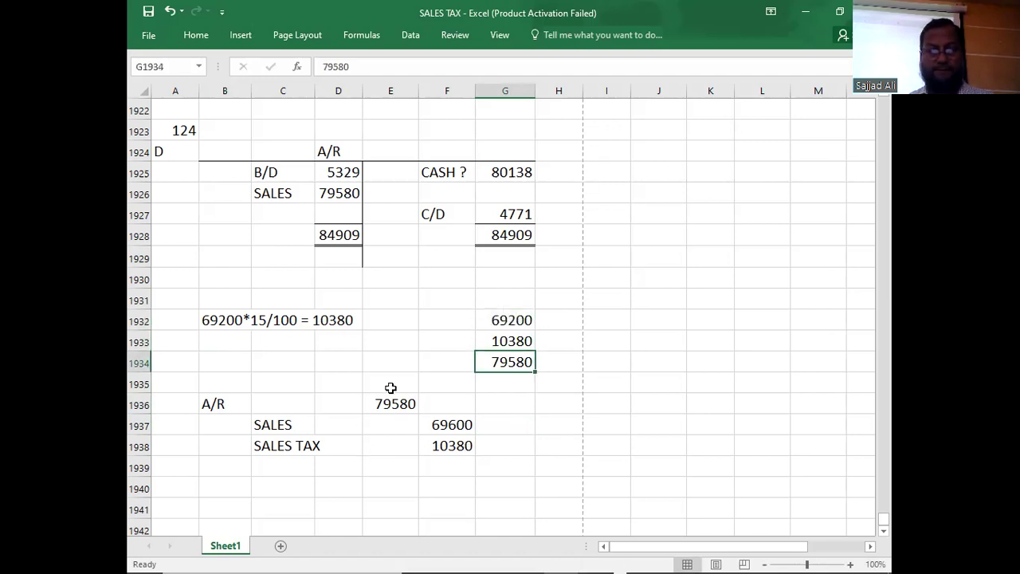
Correct the SALES credit in F1937 of the journal entry to 69200
{"action": "left_click", "coordinate": [452, 425]}
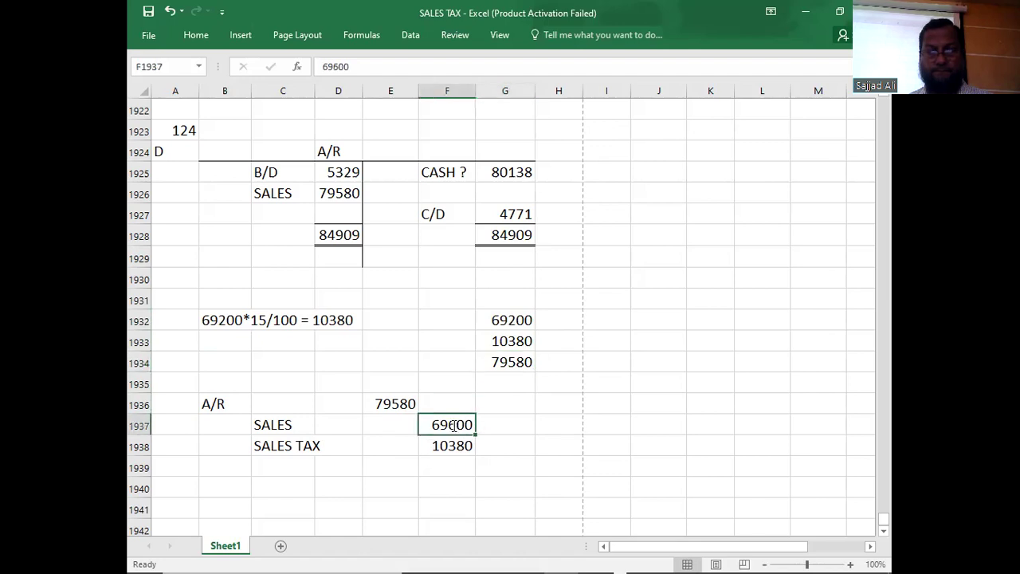
{"action": "double_click", "coordinate": [451, 425]}
{"action": "key", "text": "BackSpace"}
{"action": "type", "text": "2"}
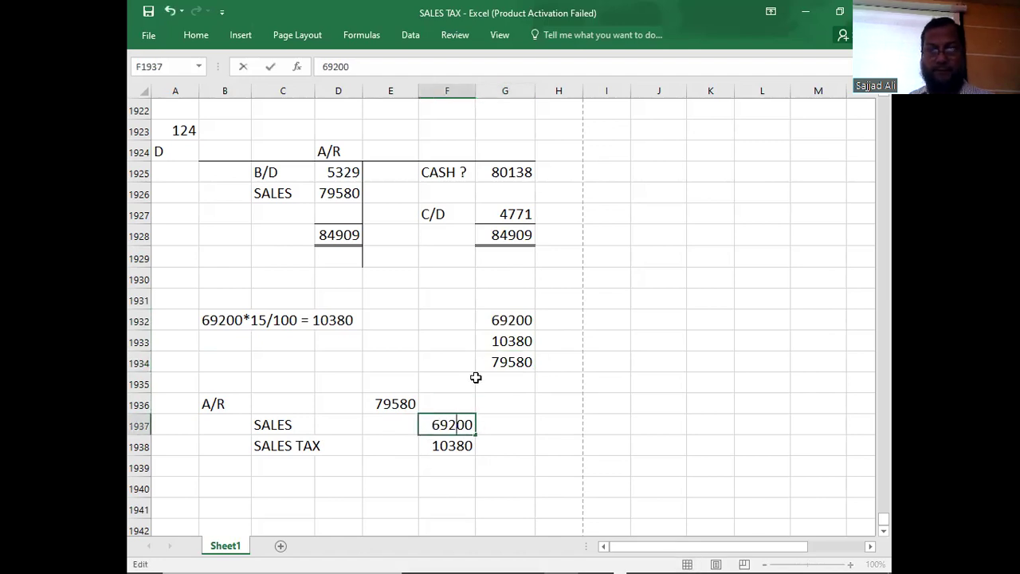
{"action": "key", "text": "Return"}
{"action": "key", "text": "Return"}
{"action": "key", "text": "Return"}
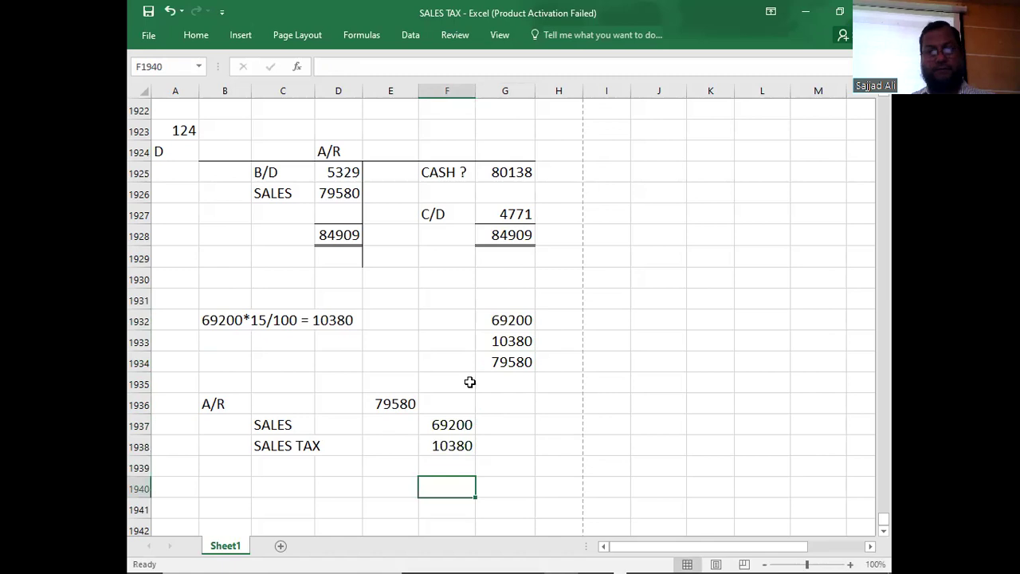
{"action": "left_click", "coordinate": [294, 491]}
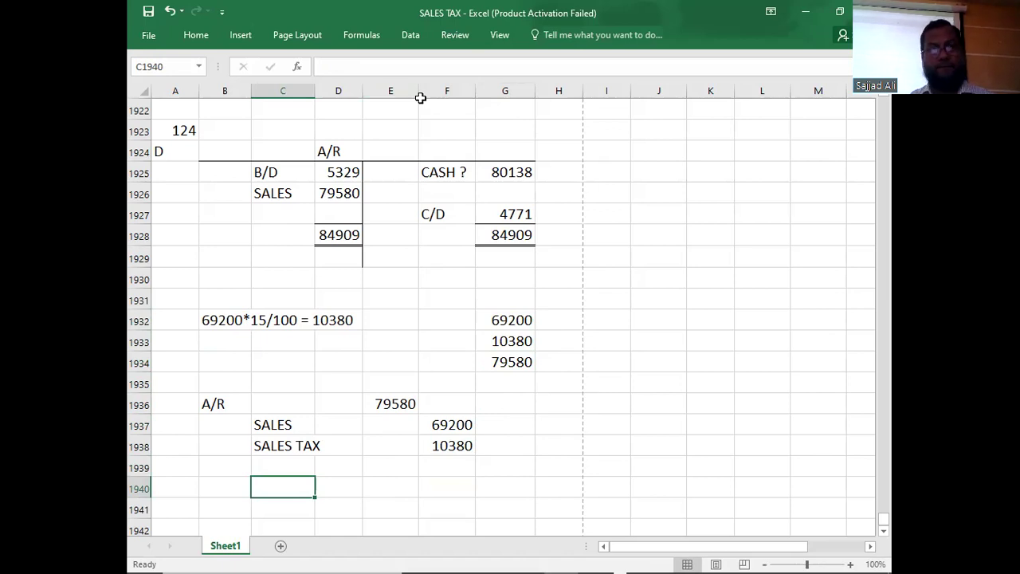
Show sales as the unknown in the A/R account by changing C1926 to "SALES ?" and clearing the amount in D1926
{"action": "left_click", "coordinate": [495, 220]}
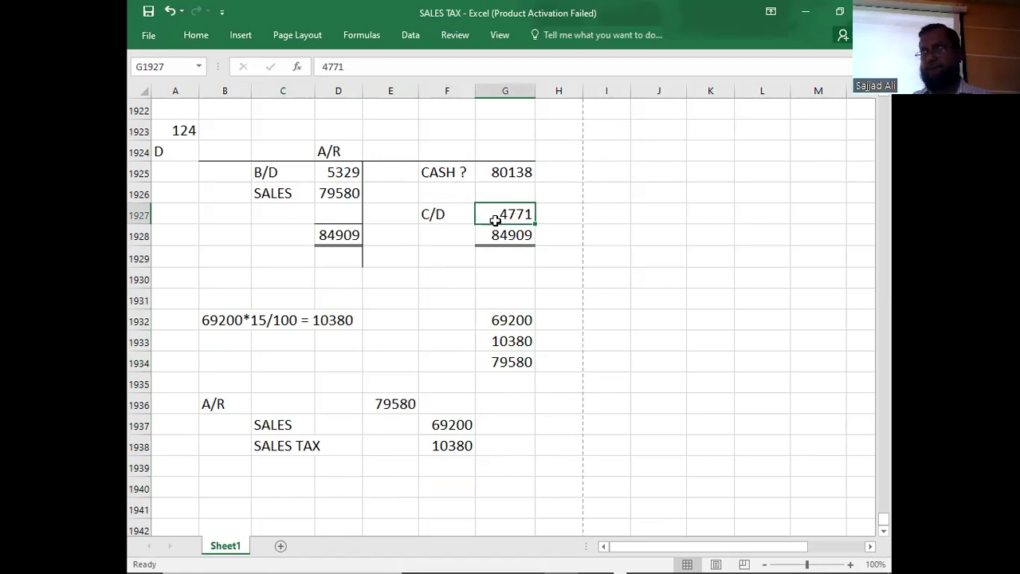
{"action": "left_click", "coordinate": [493, 178]}
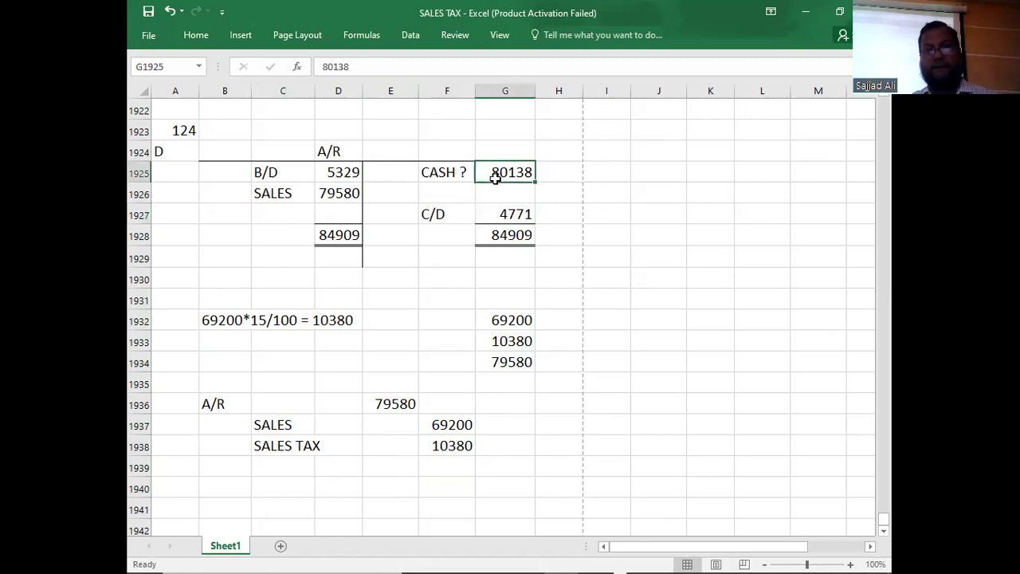
{"action": "double_click", "coordinate": [296, 193]}
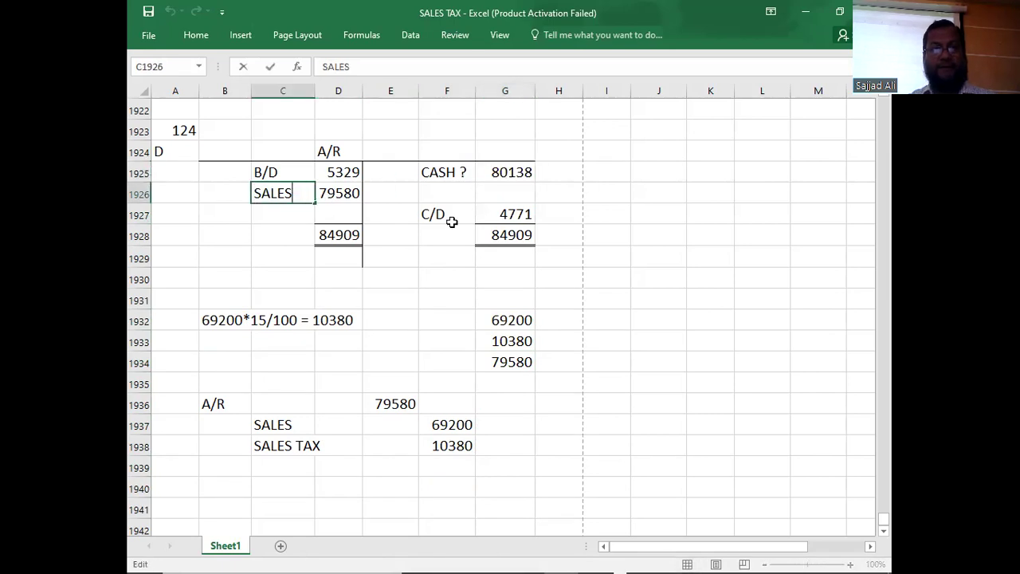
{"action": "type", "text": "?"}
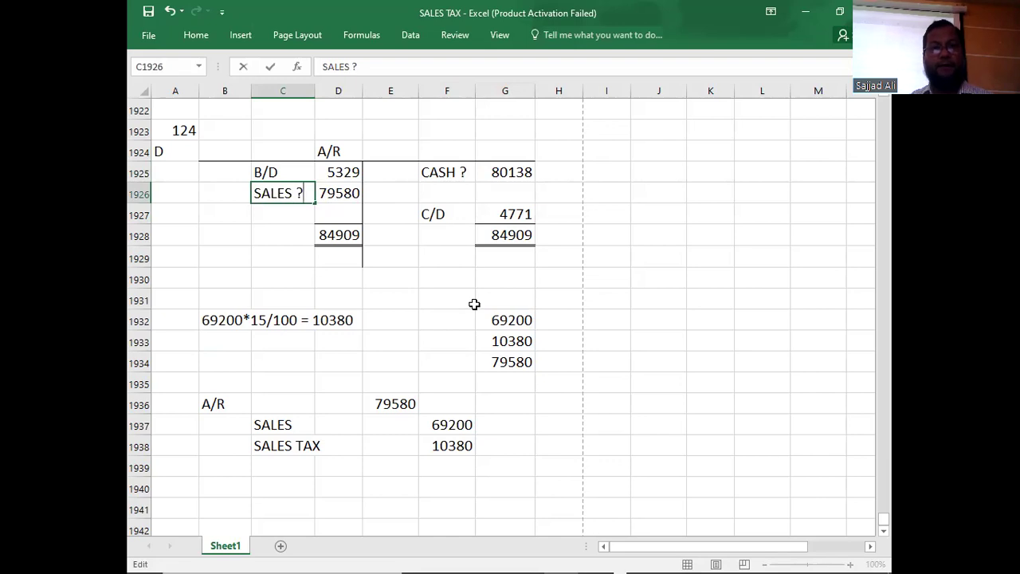
{"action": "left_click", "coordinate": [334, 196]}
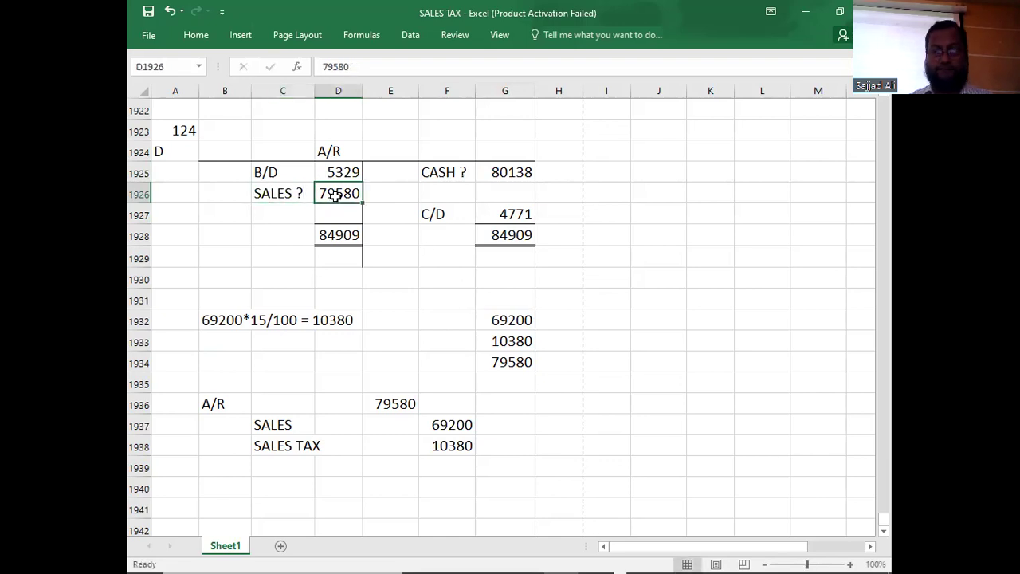
{"action": "key", "text": "Delete"}
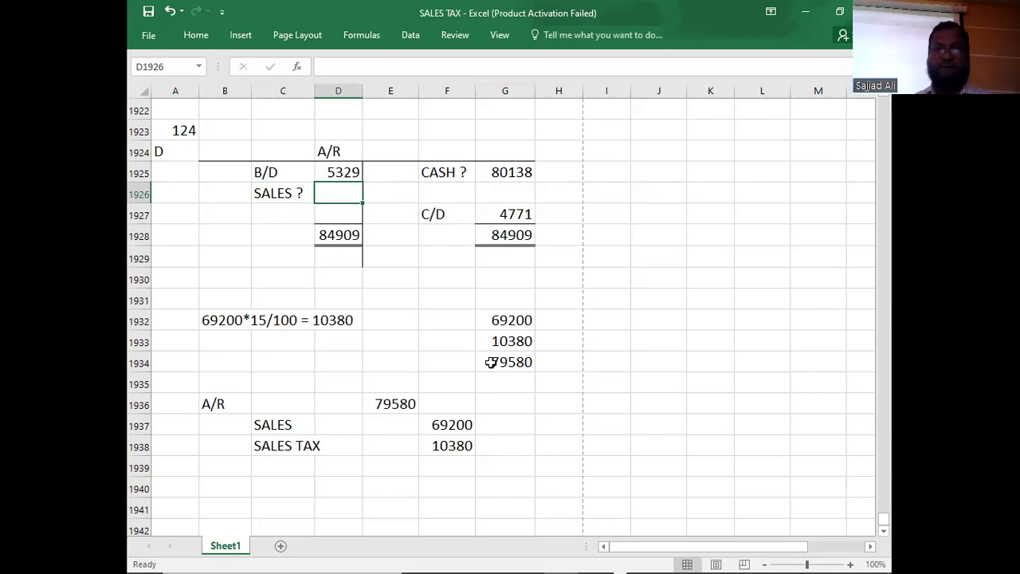
Examine the account totals in G1928 and D1928 and the empty D1926 to see how missing sales becomes the balancing figure
{"action": "left_click", "coordinate": [514, 233]}
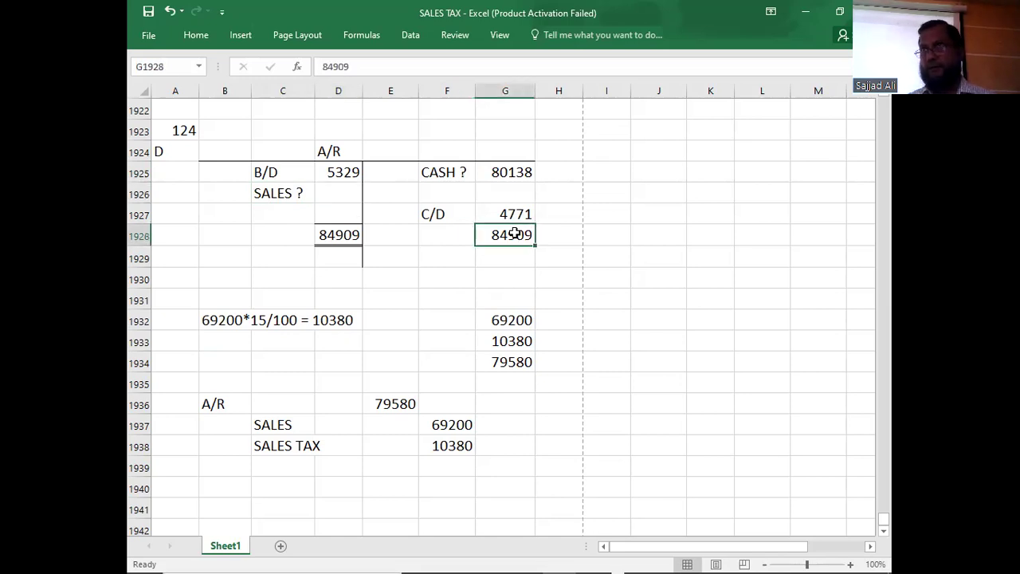
{"action": "key", "text": "Left"}
{"action": "key", "text": "Left"}
{"action": "key", "text": "Left"}
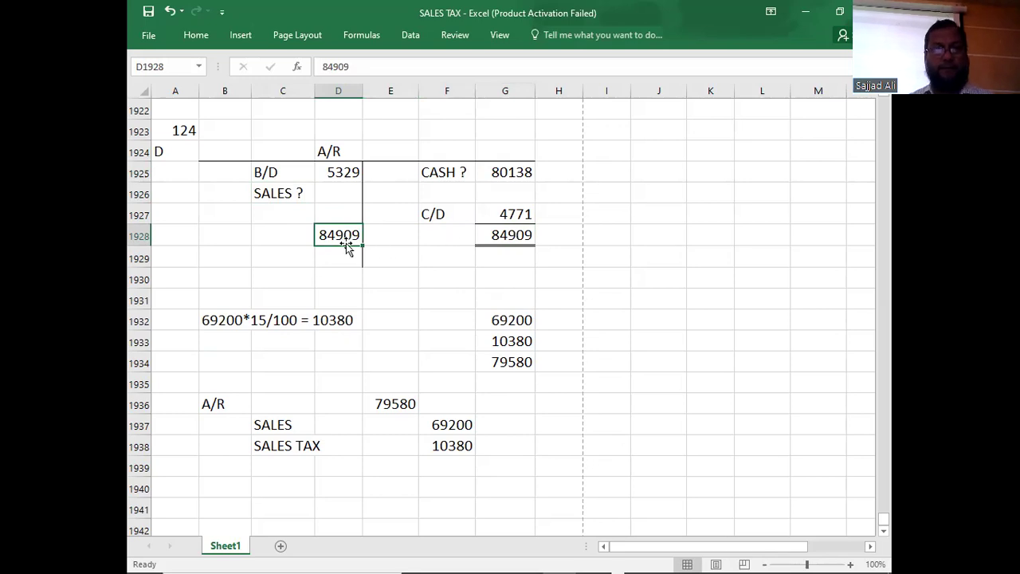
{"action": "left_click", "coordinate": [329, 197]}
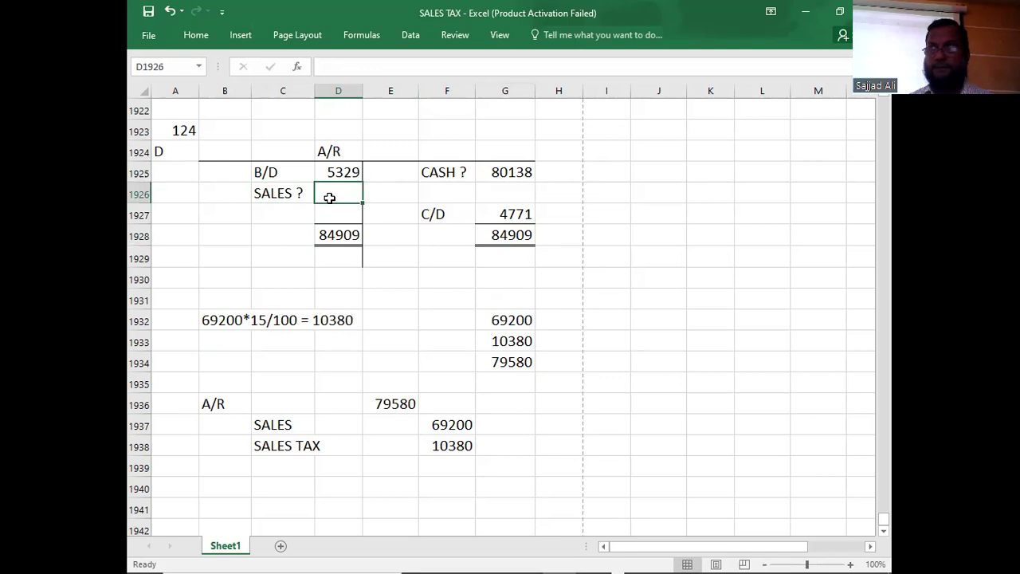
{"action": "left_click", "coordinate": [375, 262]}
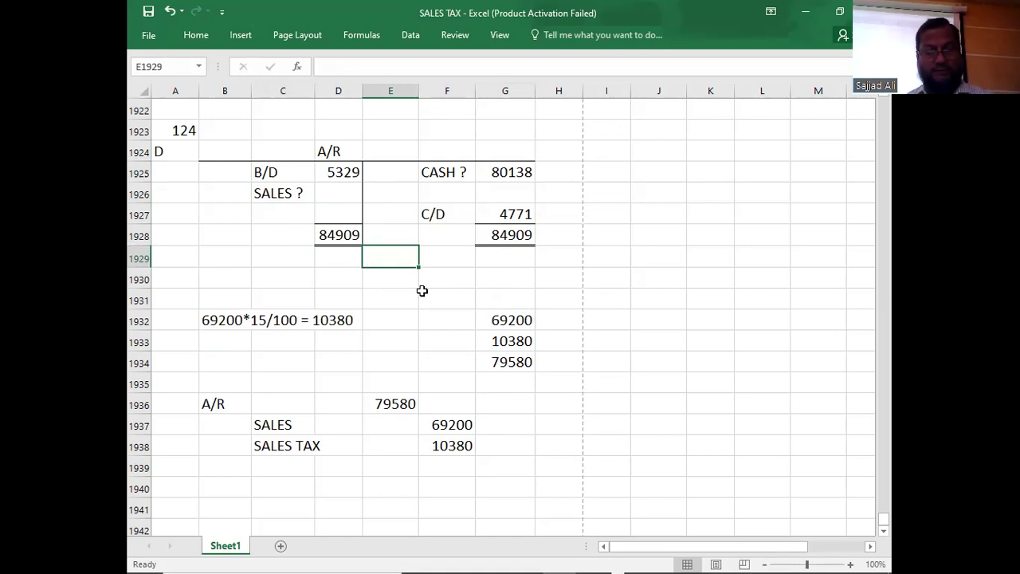
Undo the clearing of D1926 and the question mark added to the SALES label in C1926
{"action": "key", "text": "ctrl+z"}
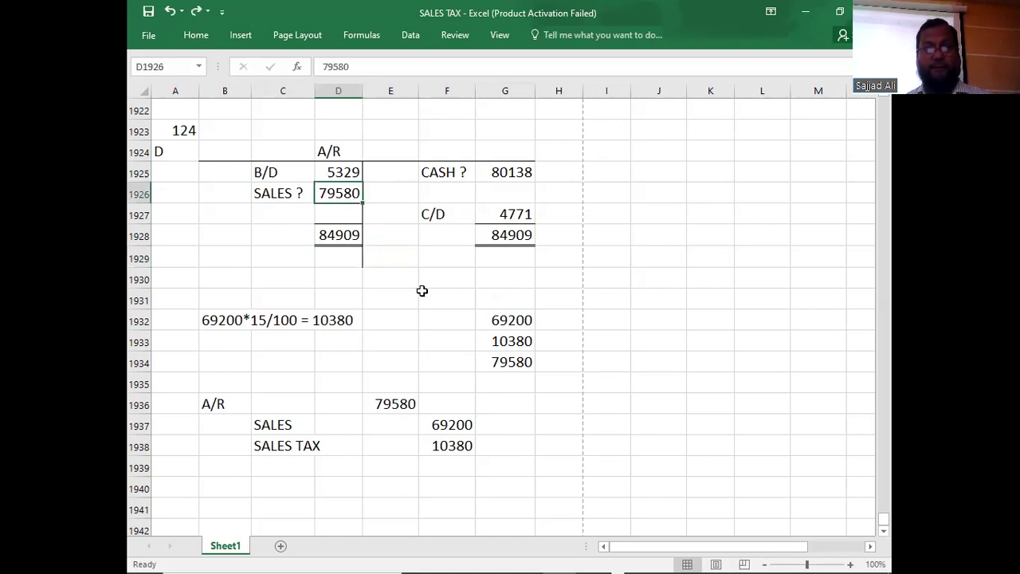
{"action": "key", "text": "ctrl+z"}
{"action": "left_click", "coordinate": [423, 290]}
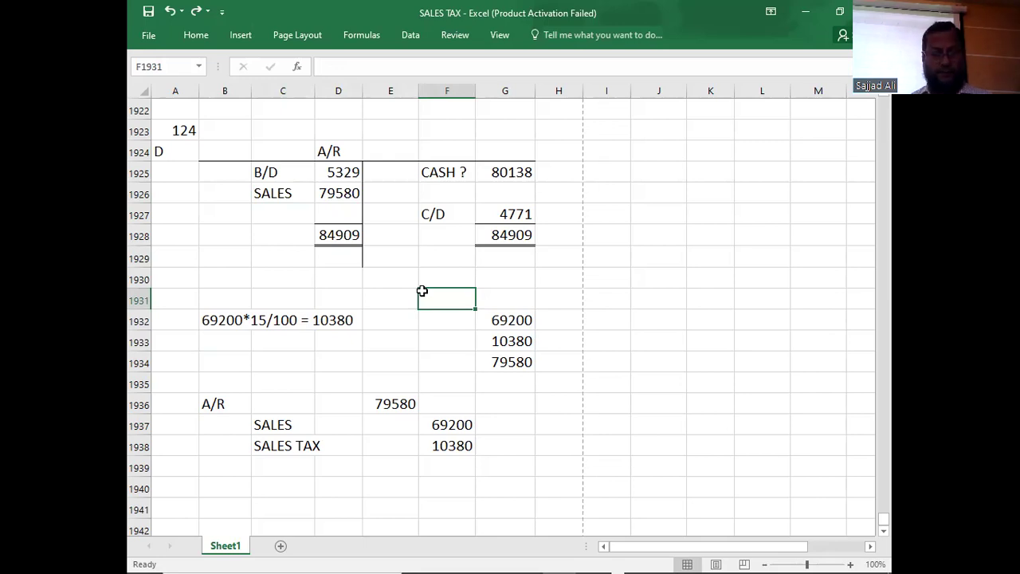
Switch to the multiple-choice PDF in Acrobat Reader and bring question 125 with its answer options into view
{"action": "key", "text": "alt+Tab"}
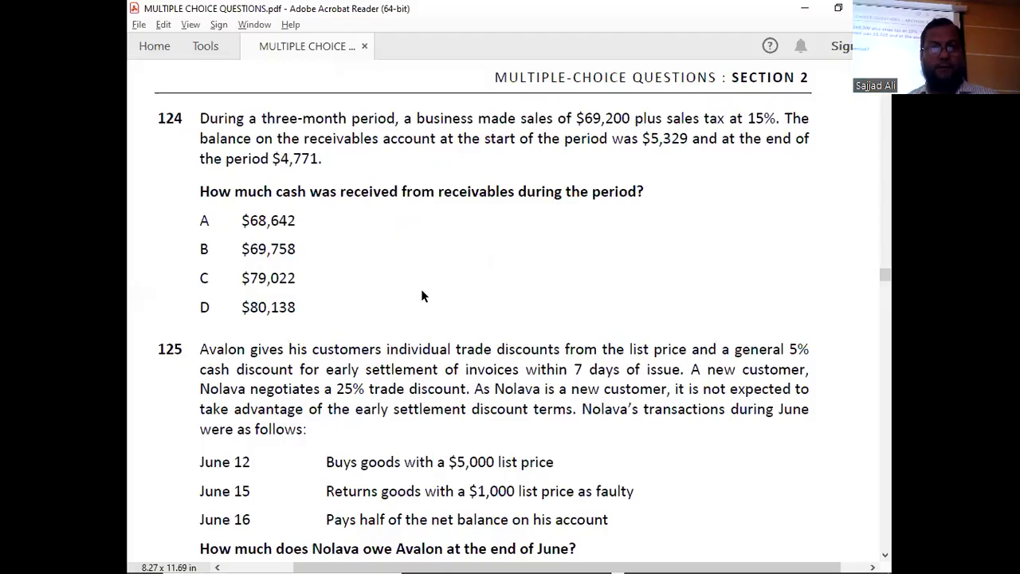
{"action": "scroll", "coordinate": [421, 289], "scroll_direction": "down", "scroll_amount": 3}
{"action": "scroll", "coordinate": [421, 290], "scroll_direction": "down", "scroll_amount": 1}
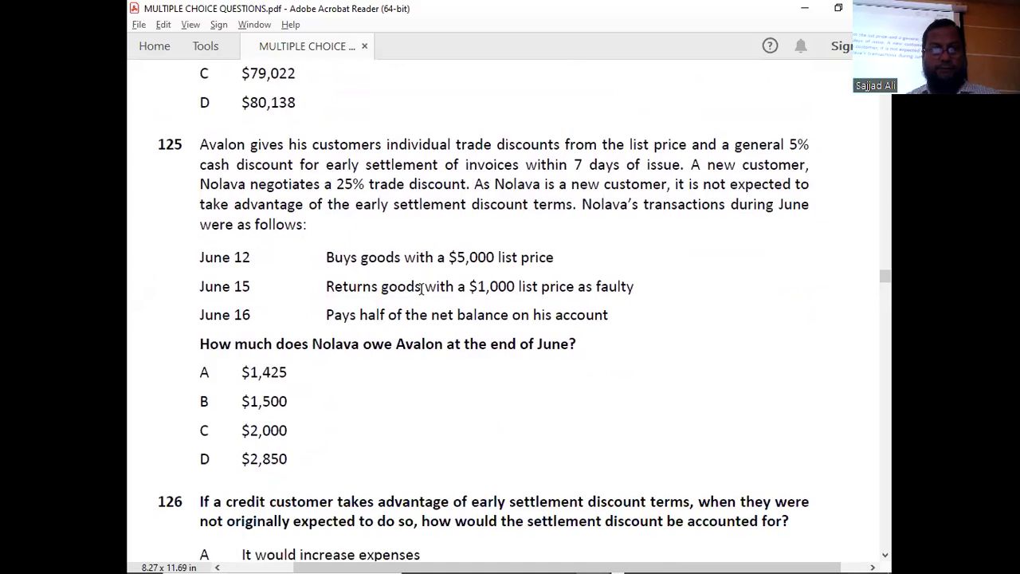
{"action": "scroll", "coordinate": [421, 289], "scroll_direction": "down", "scroll_amount": 1}
{"action": "scroll", "coordinate": [421, 289], "scroll_direction": "down", "scroll_amount": 3}
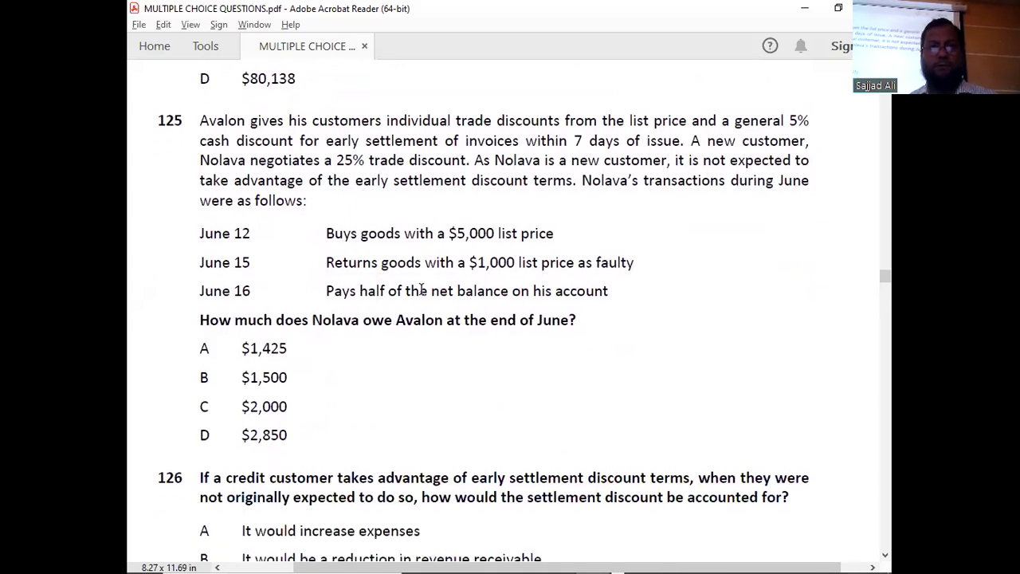